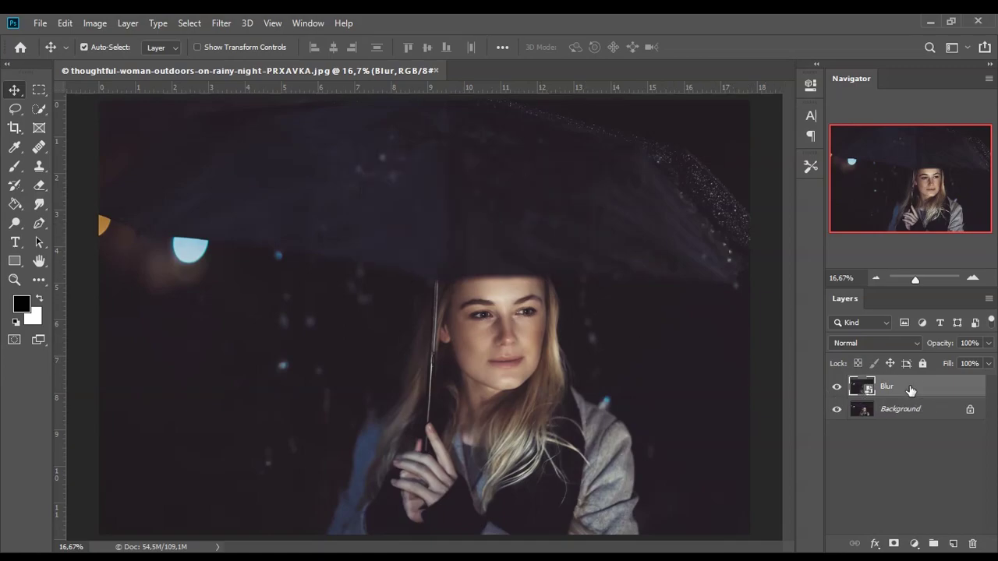
# Apply a Box Blur filter to the Blur layer, reducing the radius slightly so the woman stays recognisable, and check the blur on her face.
pyautogui.click(230, 24)
pyautogui.moveTo(261, 186)
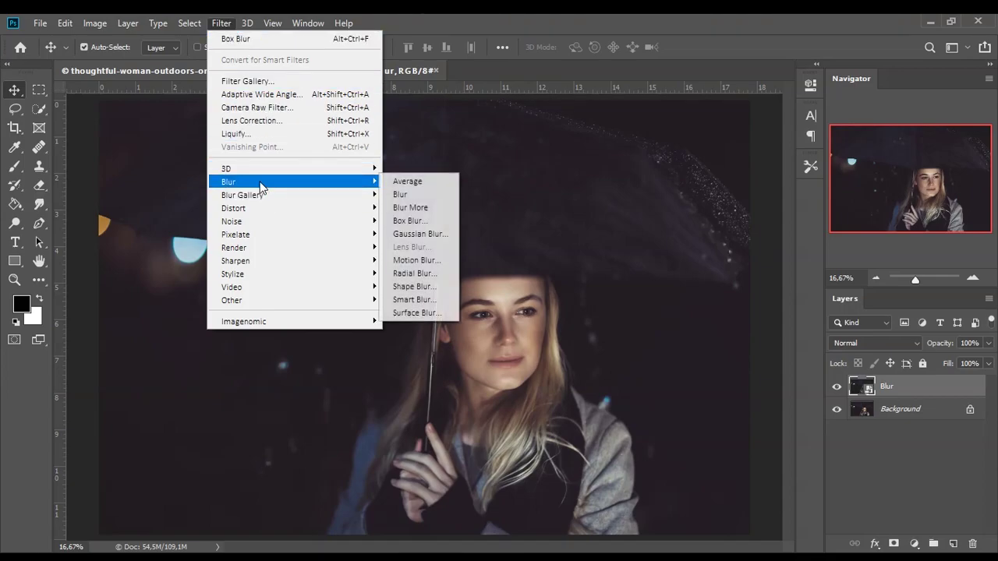
pyautogui.click(437, 221)
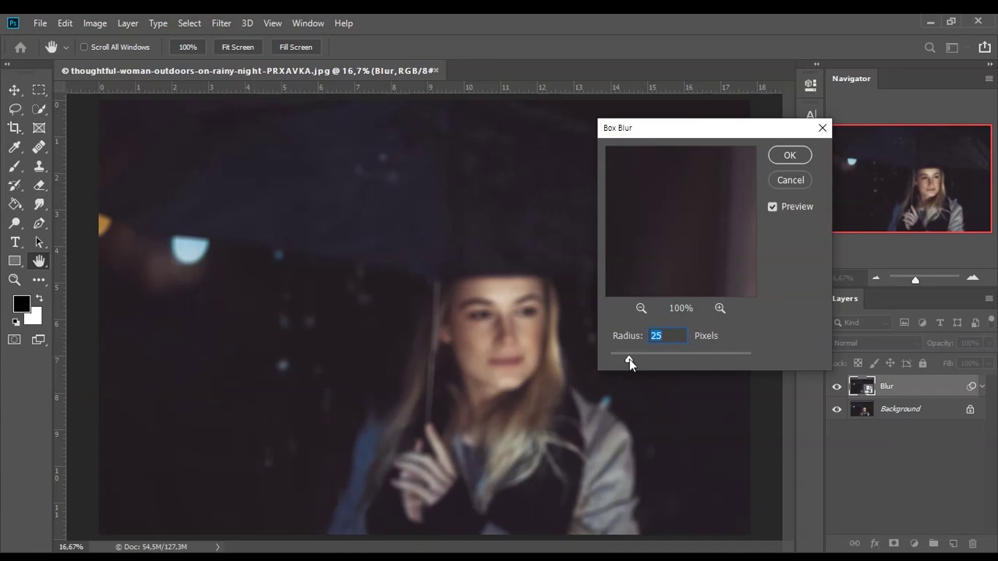
pyautogui.moveTo(629, 358); pyautogui.dragTo(624, 359)
pyautogui.click(788, 156)
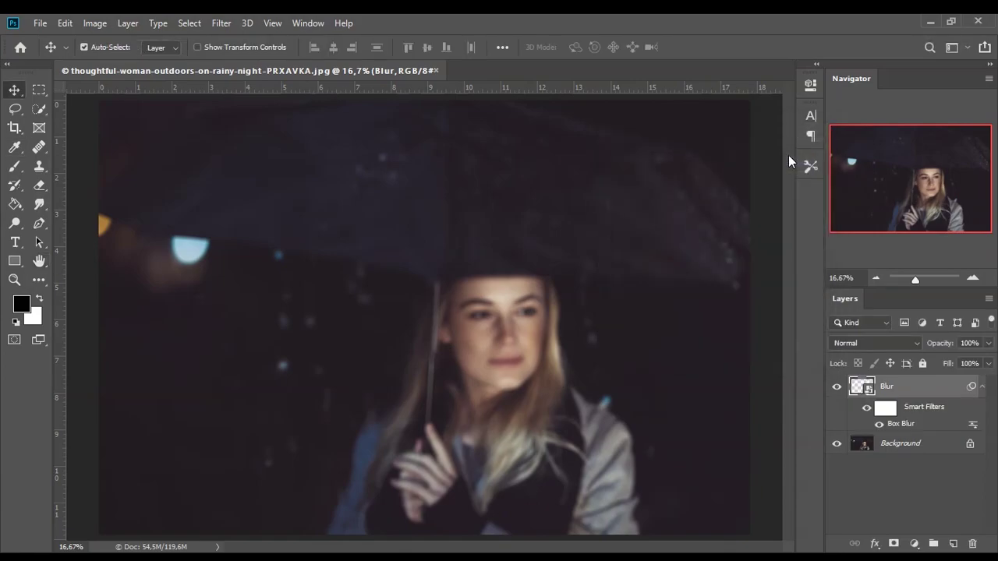
pyautogui.press('z')
pyautogui.moveTo(523, 351); pyautogui.dragTo(240, 287)
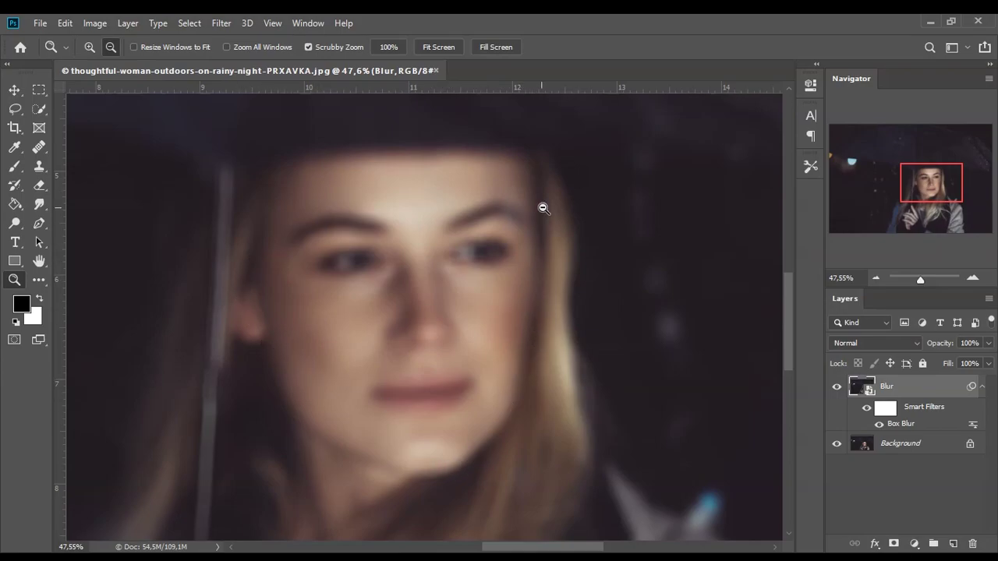
pyautogui.moveTo(575, 289); pyautogui.dragTo(335, 539)
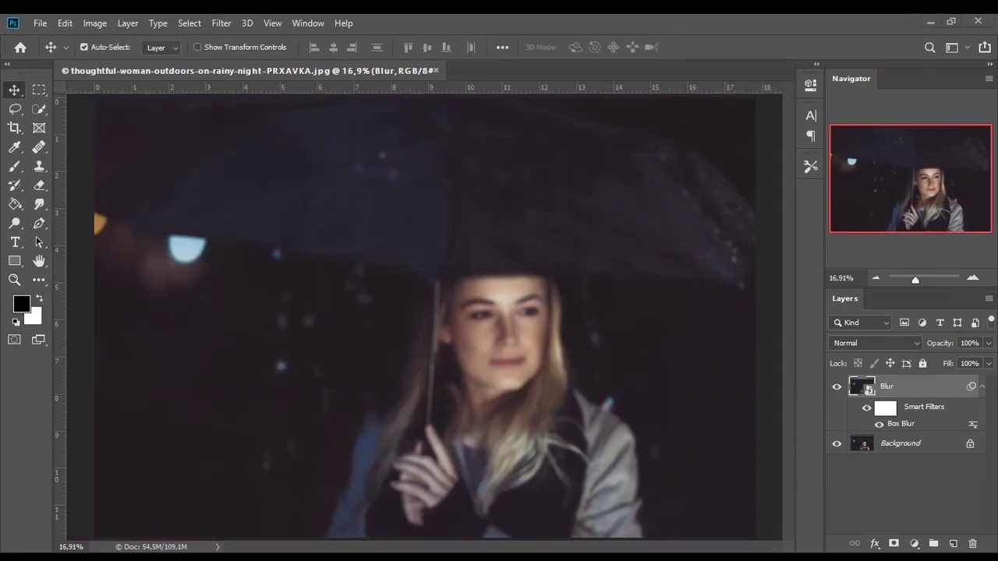
# Place the Wet Glass Texture image centred above the Blur layer and scale it to about 125% so it covers the canvas.
pyautogui.hotkey('alt', 'Tab')
pyautogui.moveTo(484, 284); pyautogui.dragTo(185, 244)
pyautogui.moveTo(408, 281)
pyautogui.mouseDown()
pyautogui.moveTo(433, 284)
pyautogui.moveTo(406, 284)
pyautogui.mouseUp()
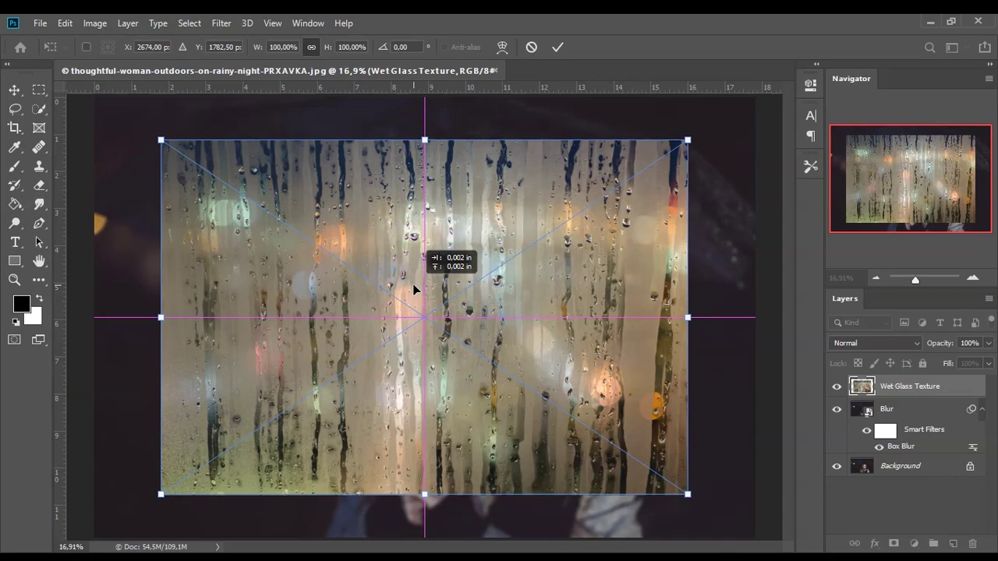
pyautogui.moveTo(687, 317); pyautogui.dragTo(758, 319)
pyautogui.moveTo(161, 317); pyautogui.dragTo(92, 319)
pyautogui.scroll(3, 118, 283)
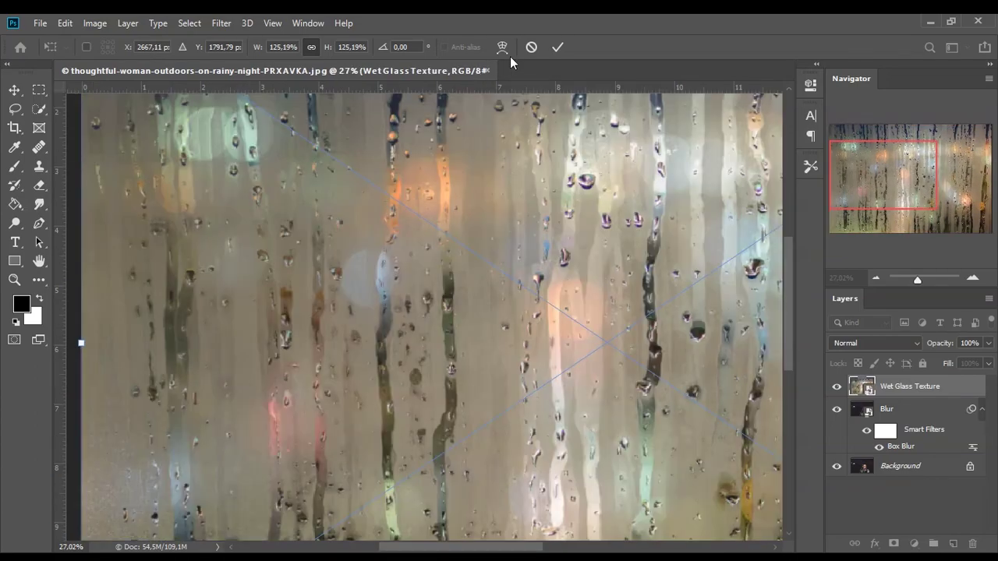
pyautogui.click(556, 49)
pyautogui.press('z')
pyautogui.hotkey('ctrl', '0')
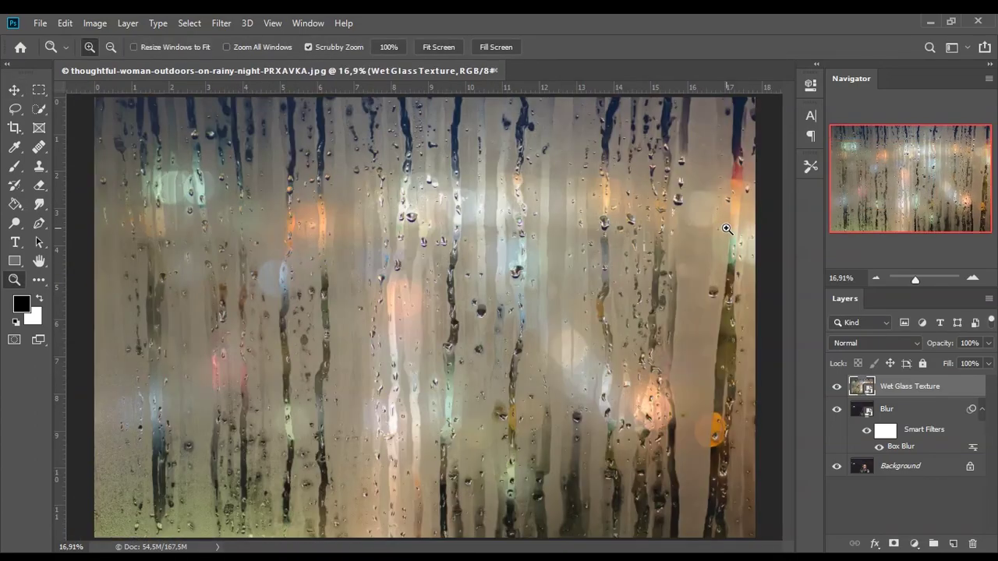
# Inspect the water drops, start a Color Range selection on the Wet Glass Texture layer, and set its selection preview to None.
pyautogui.scroll(4, 723, 229)
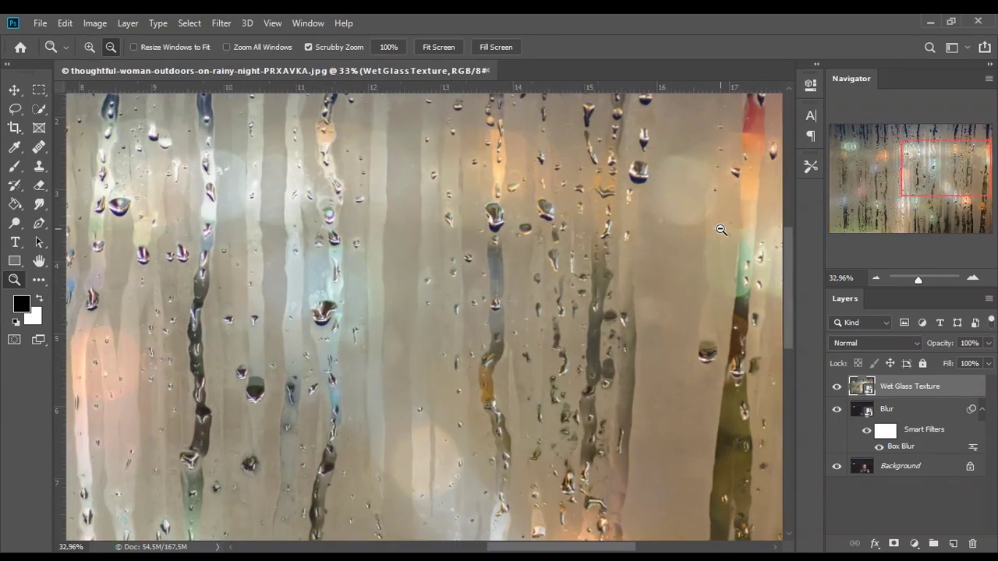
pyautogui.press('v')
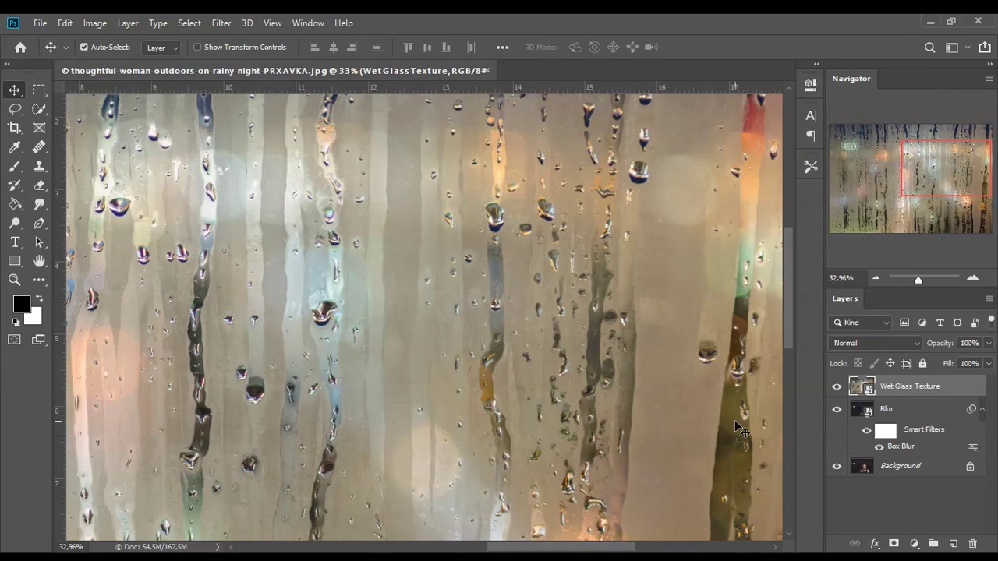
pyautogui.hotkey('ctrl', '0')
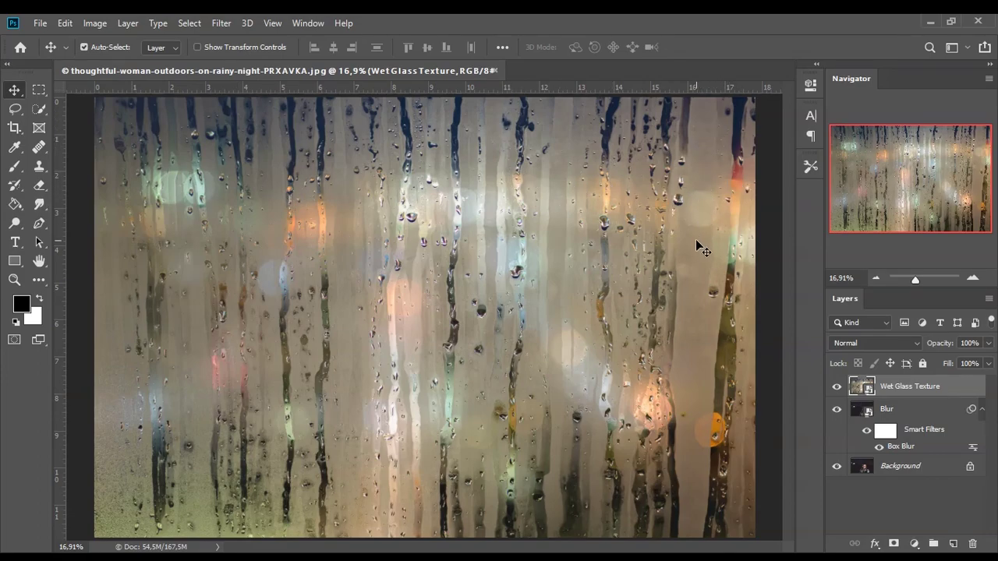
pyautogui.click(181, 24)
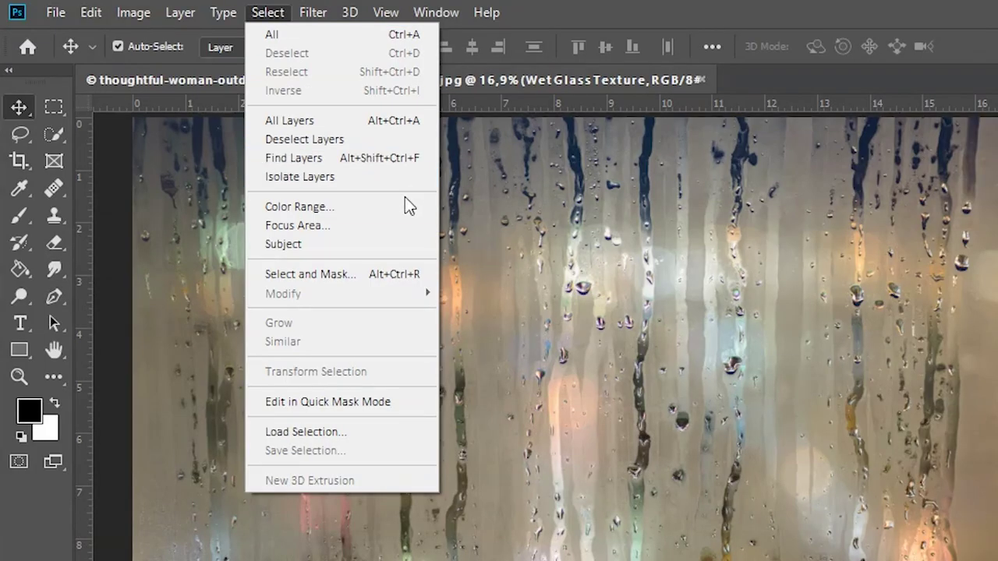
pyautogui.click(401, 208)
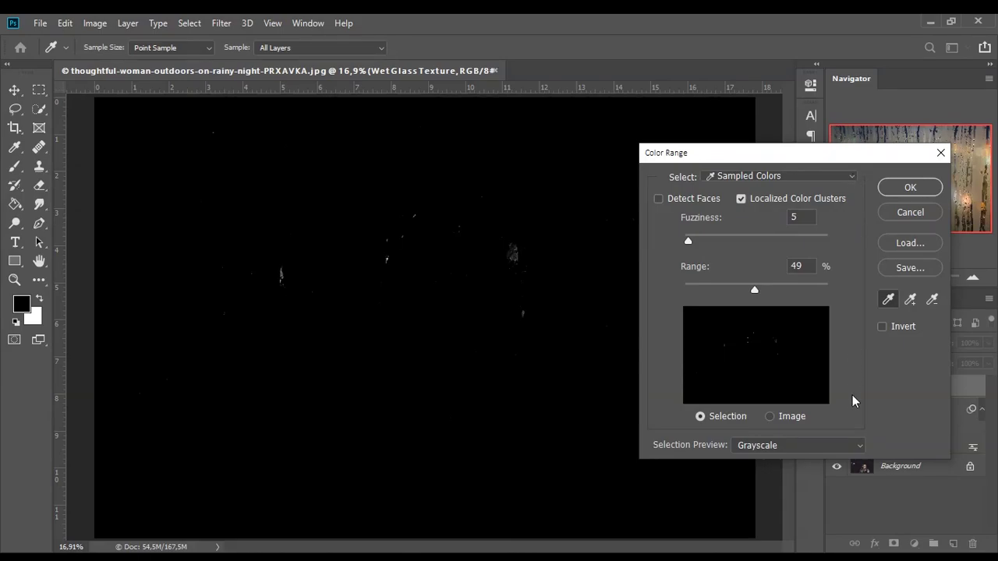
pyautogui.click(861, 448)
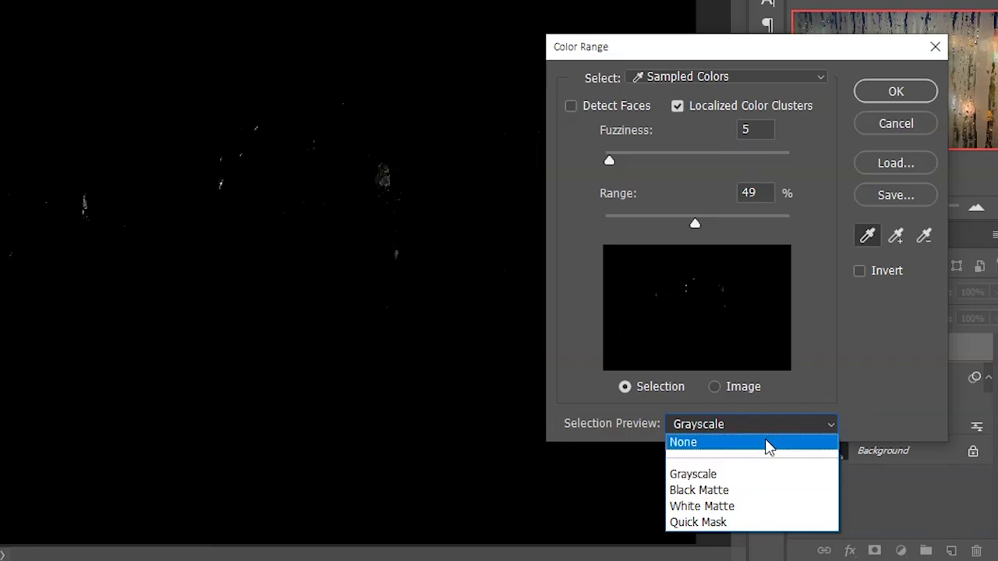
pyautogui.click(768, 444)
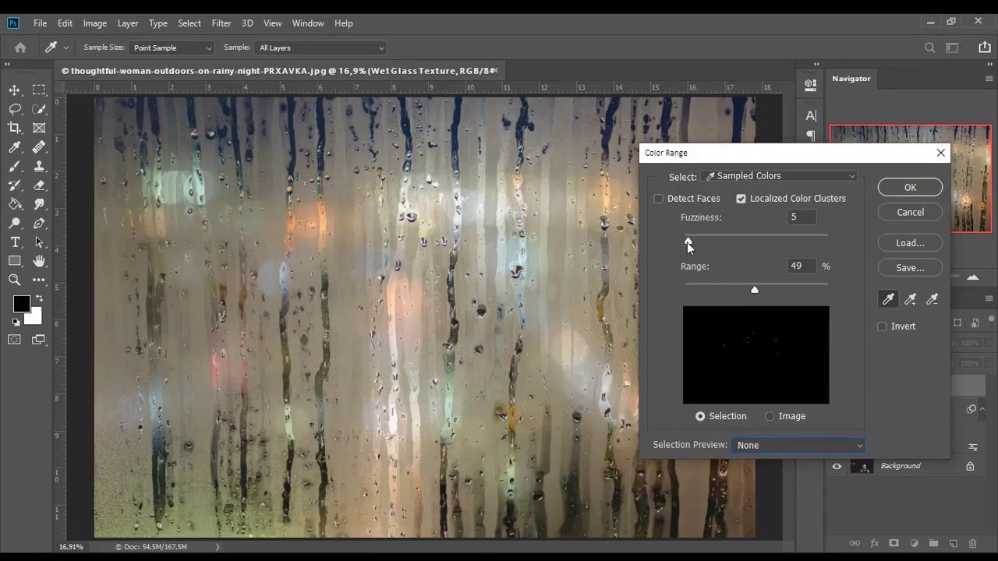
# With Fuzziness at 5, add samples of the plain grey-beige glass areas across the whole texture to the Color Range selection.
pyautogui.click(798, 217)
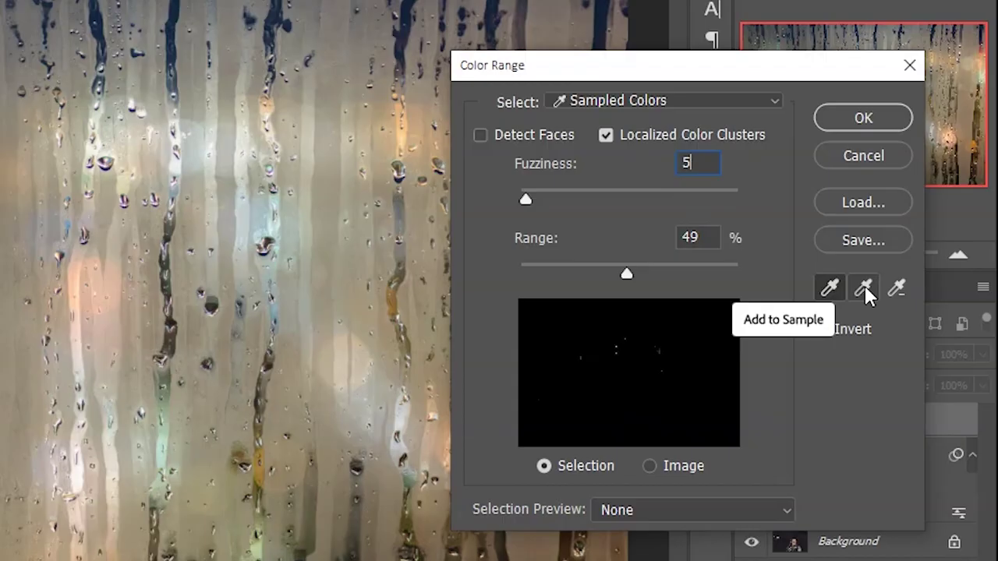
pyautogui.click(911, 299)
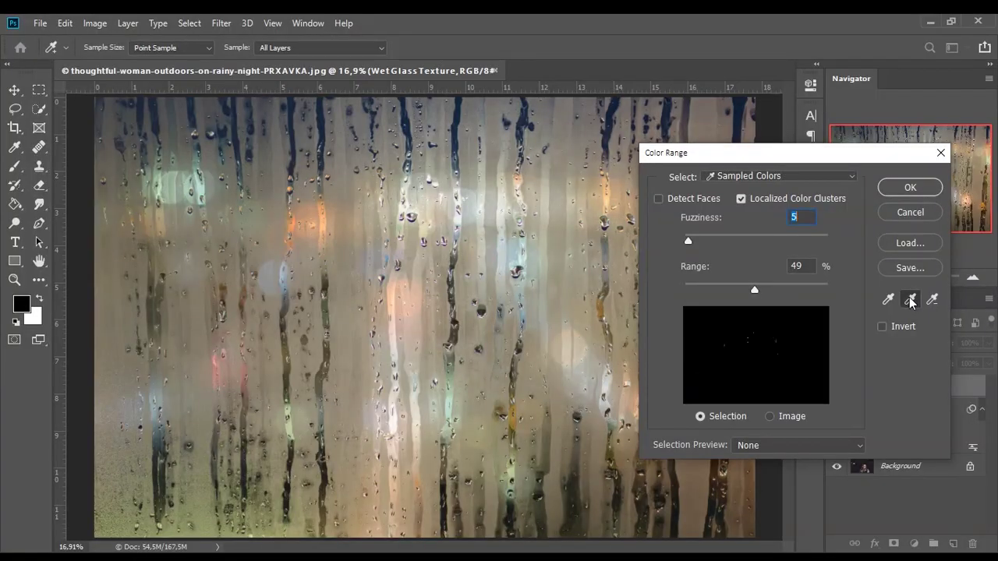
pyautogui.moveTo(834, 160); pyautogui.dragTo(449, 159)
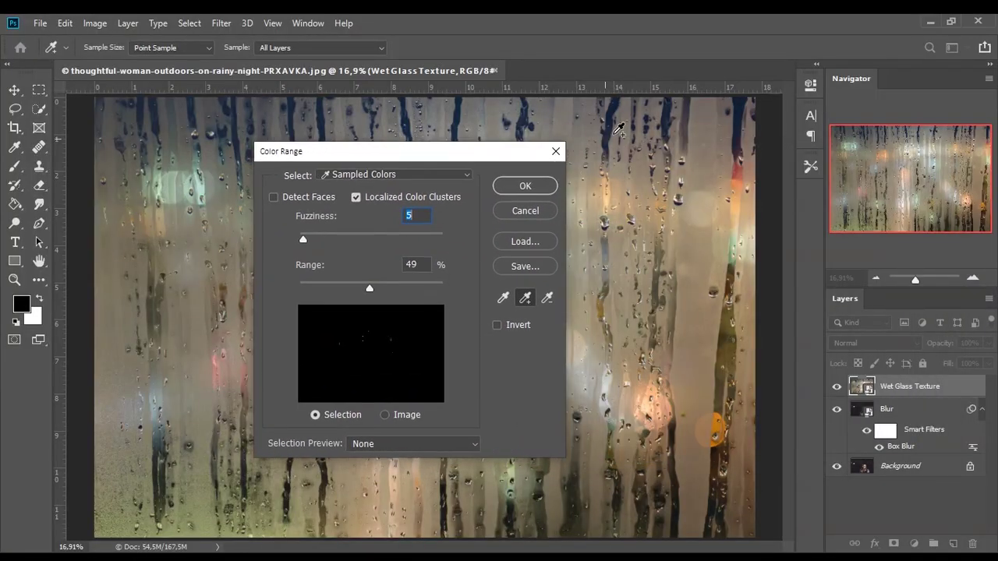
pyautogui.click(718, 124)
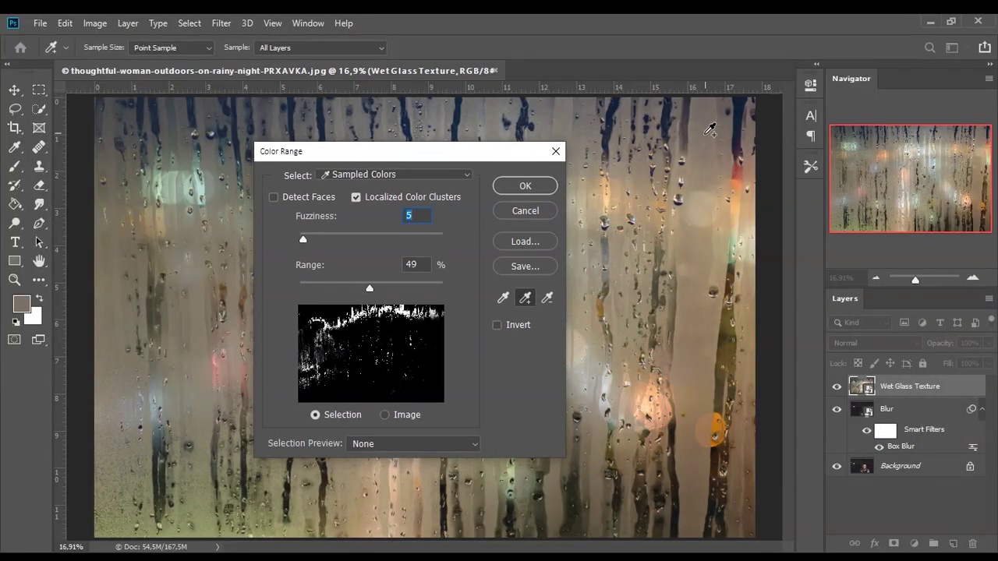
pyautogui.click(695, 351)
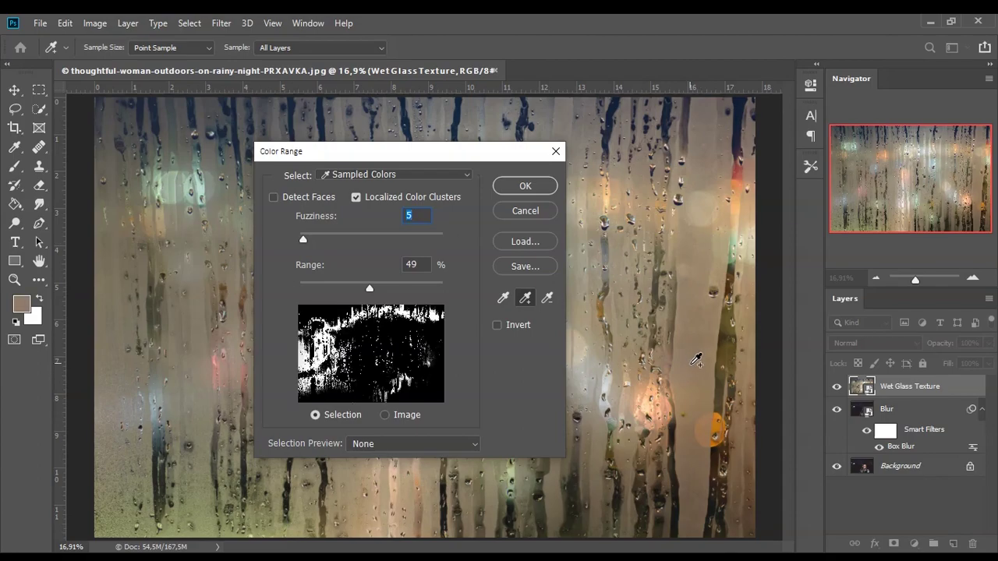
pyautogui.click(701, 496)
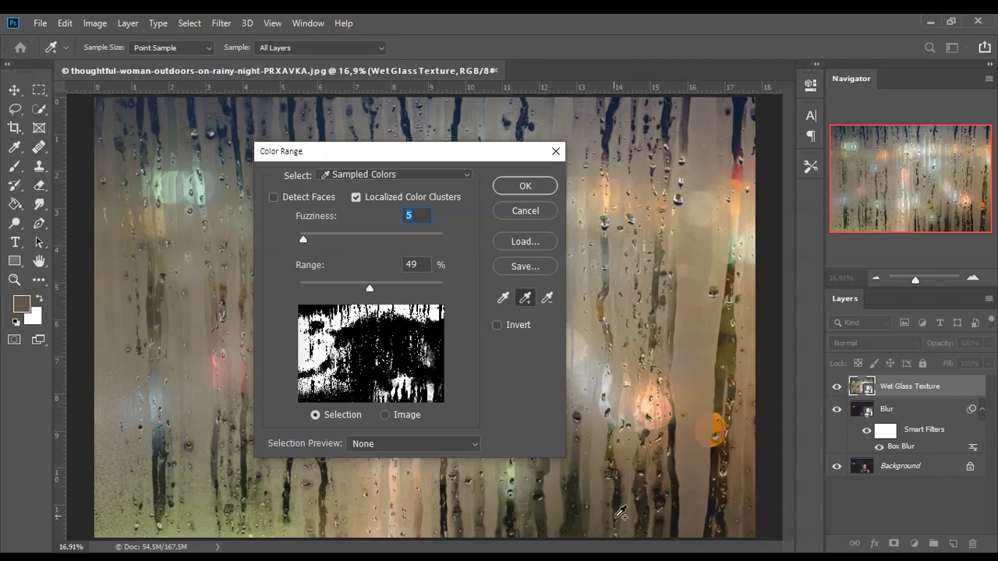
pyautogui.click(619, 337)
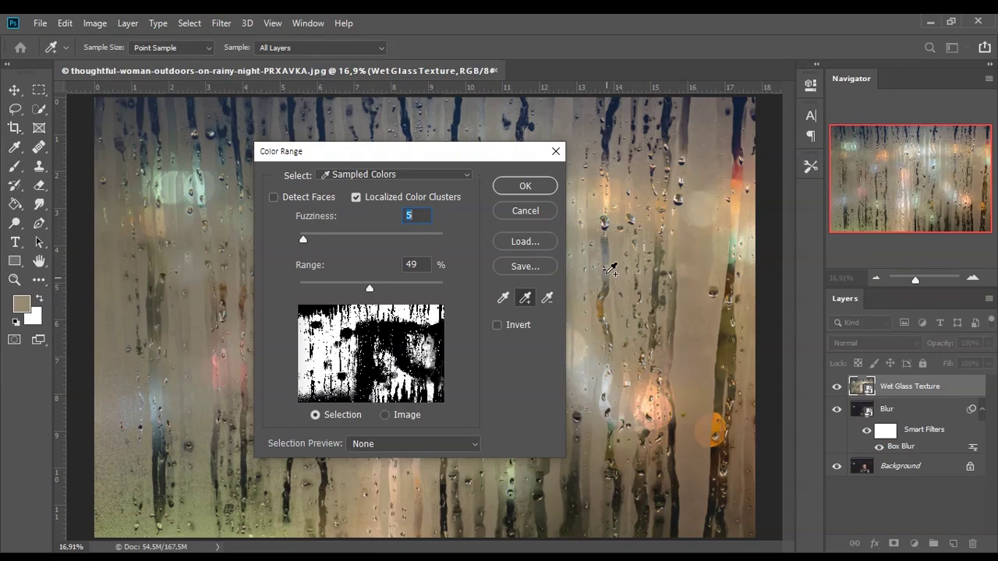
pyautogui.moveTo(505, 159); pyautogui.dragTo(412, 161)
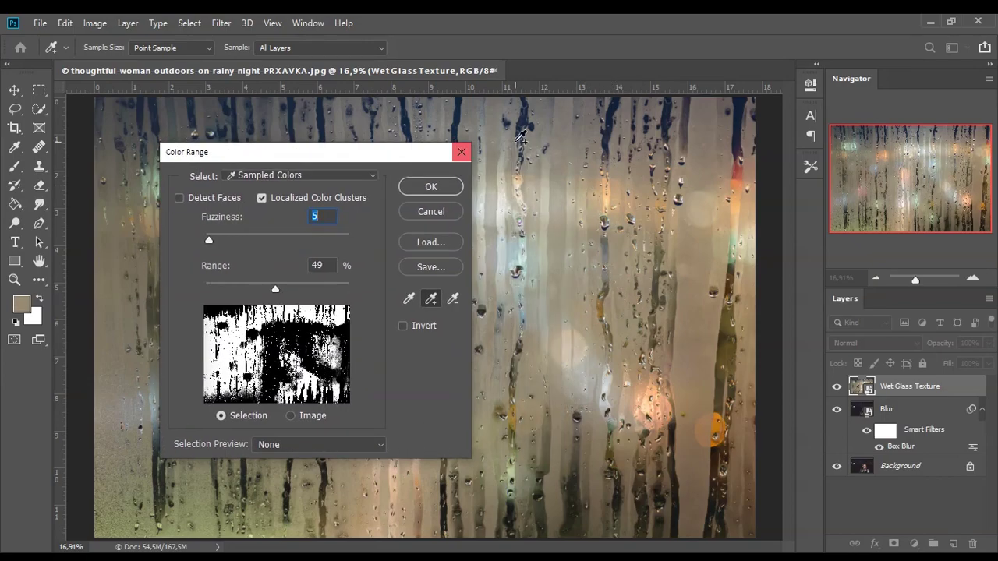
pyautogui.click(565, 119)
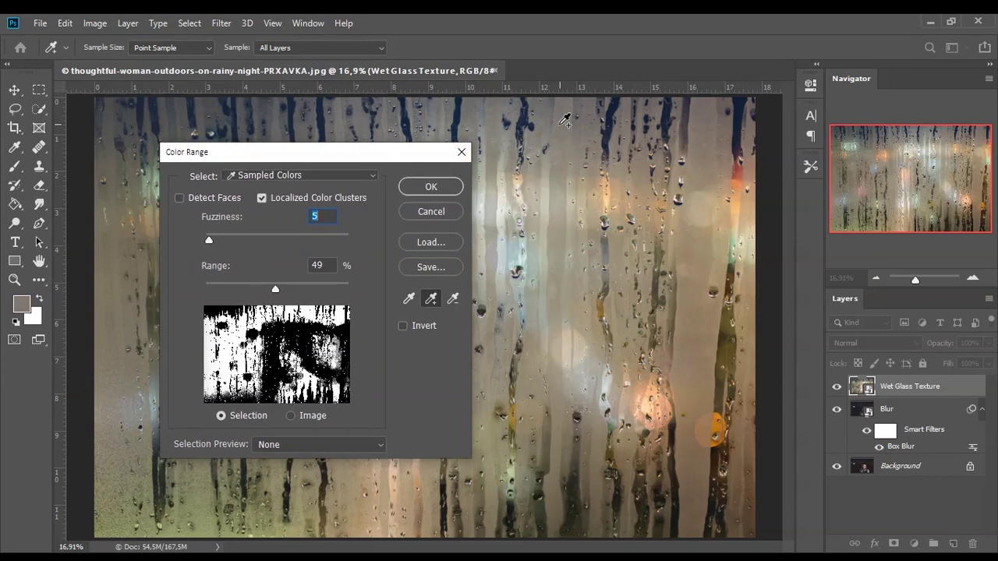
pyautogui.click(532, 395)
pyautogui.click(556, 513)
pyautogui.moveTo(276, 153); pyautogui.dragTo(460, 167)
pyautogui.click(108, 491)
pyautogui.click(175, 406)
# Preview the Color Range selection in Grayscale and accept it.
pyautogui.click(564, 466)
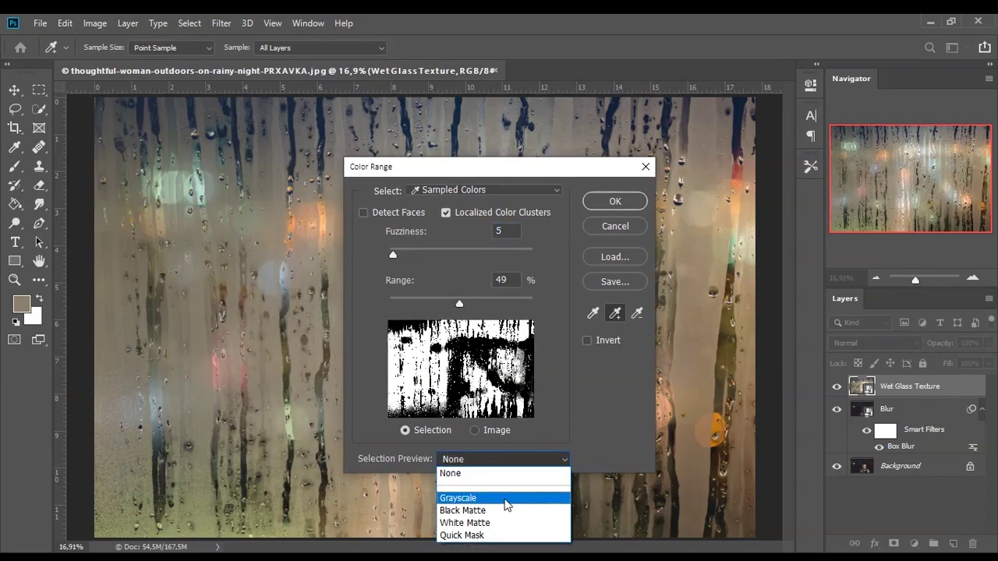
pyautogui.click(508, 501)
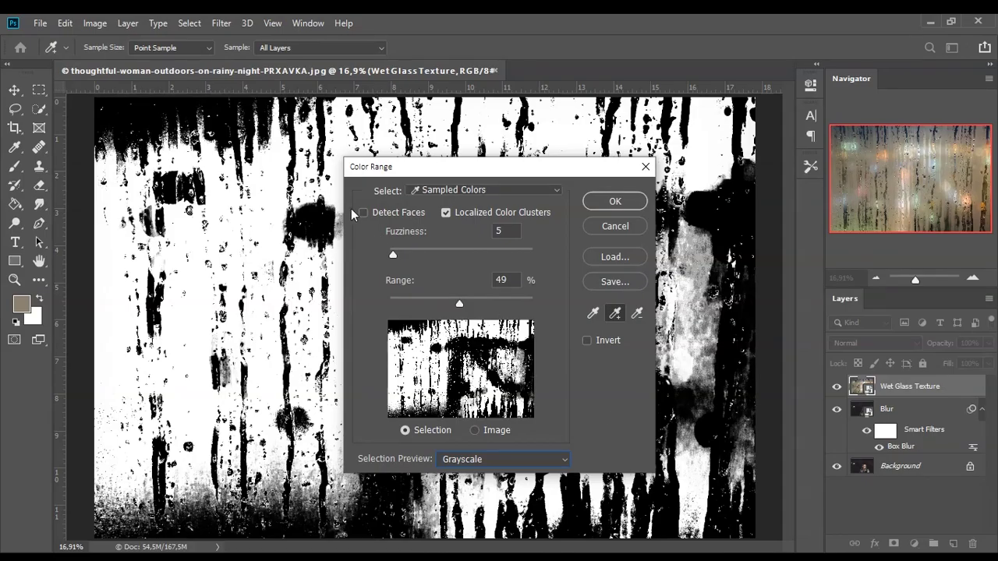
pyautogui.click(612, 201)
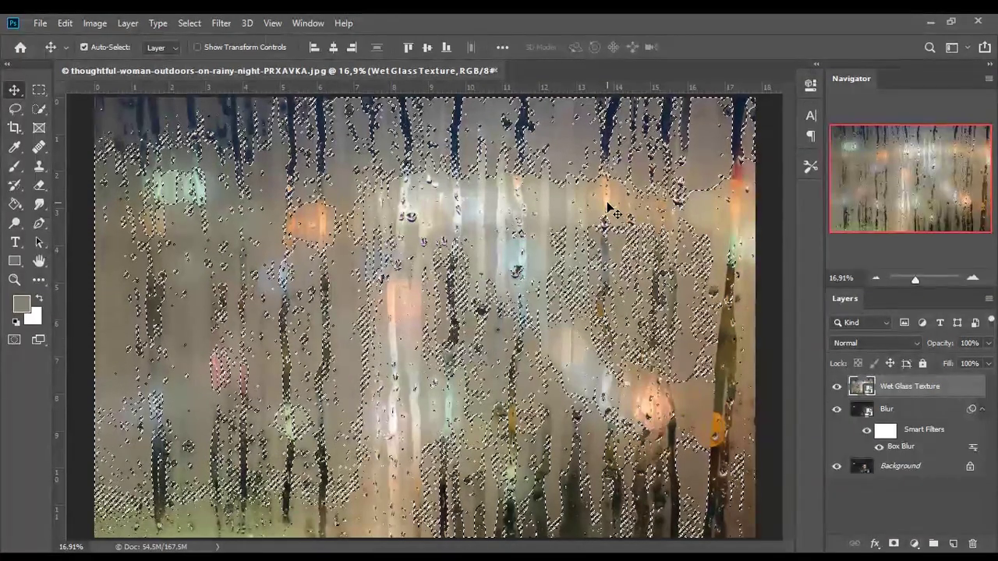
# Create a new layer directly above the Background, reset the default colours, and fill the selection on it with black.
pyautogui.click(905, 466)
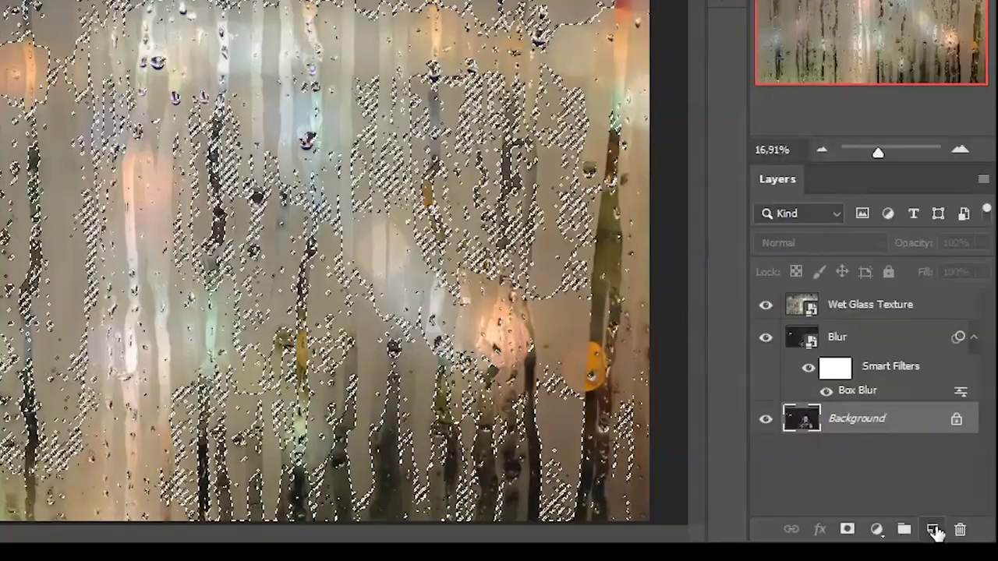
pyautogui.click(955, 542)
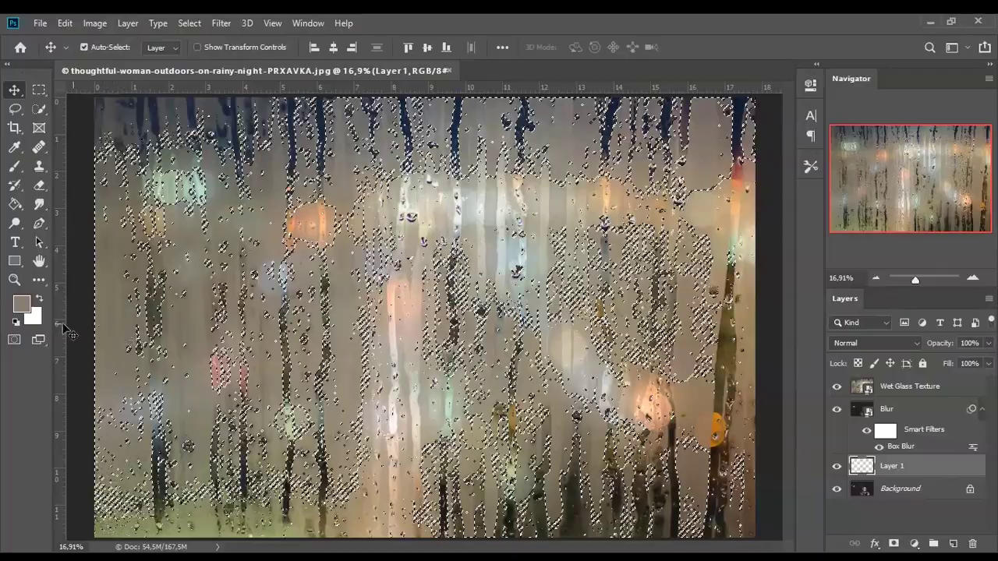
pyautogui.press('d')
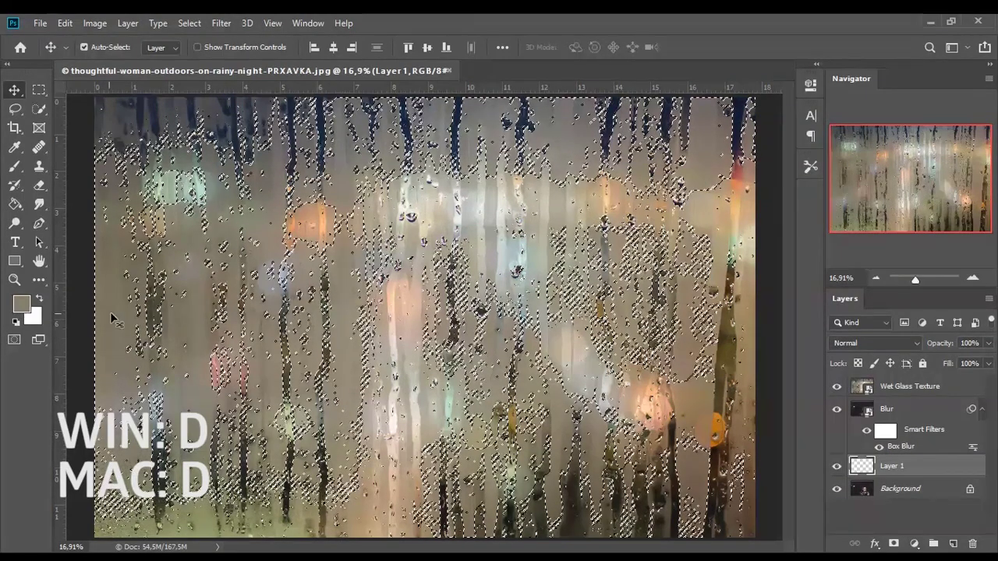
pyautogui.press('d')
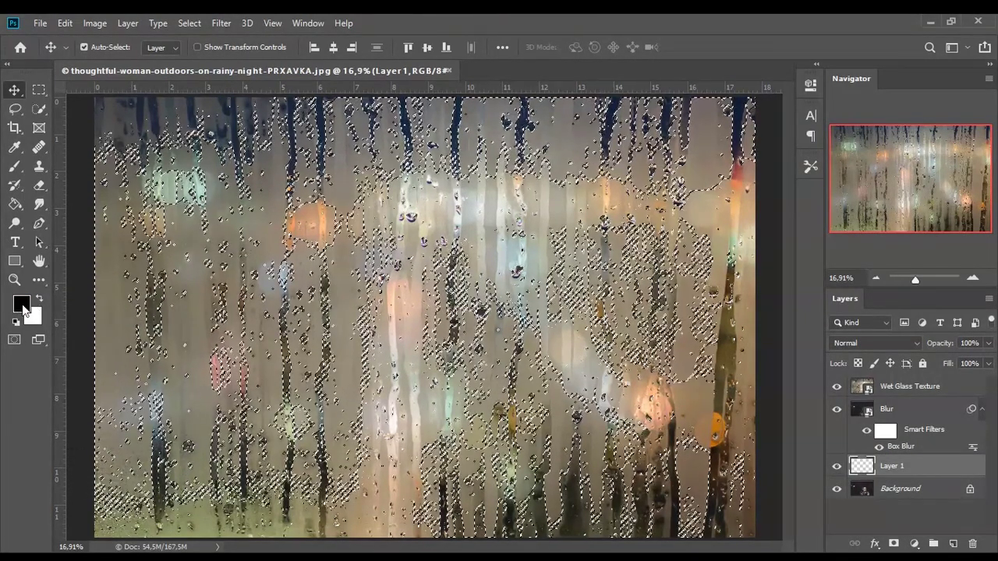
pyautogui.hotkey('alt', 'BackSpace')
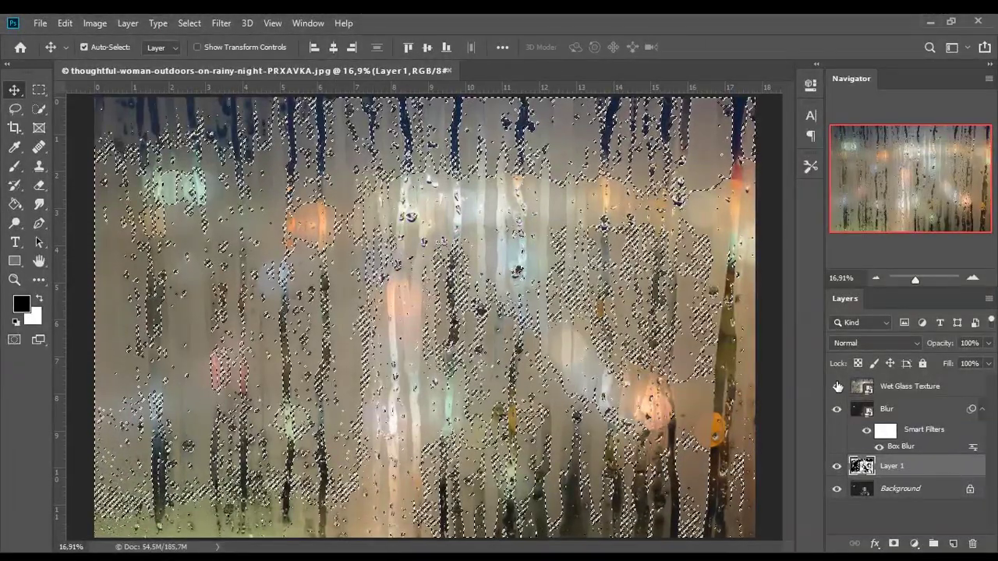
# Hide the Wet Glass Texture, Blur and Background layers to isolate the black-filled layer, and show the Blur layer again.
pyautogui.moveTo(836, 386); pyautogui.dragTo(837, 417)
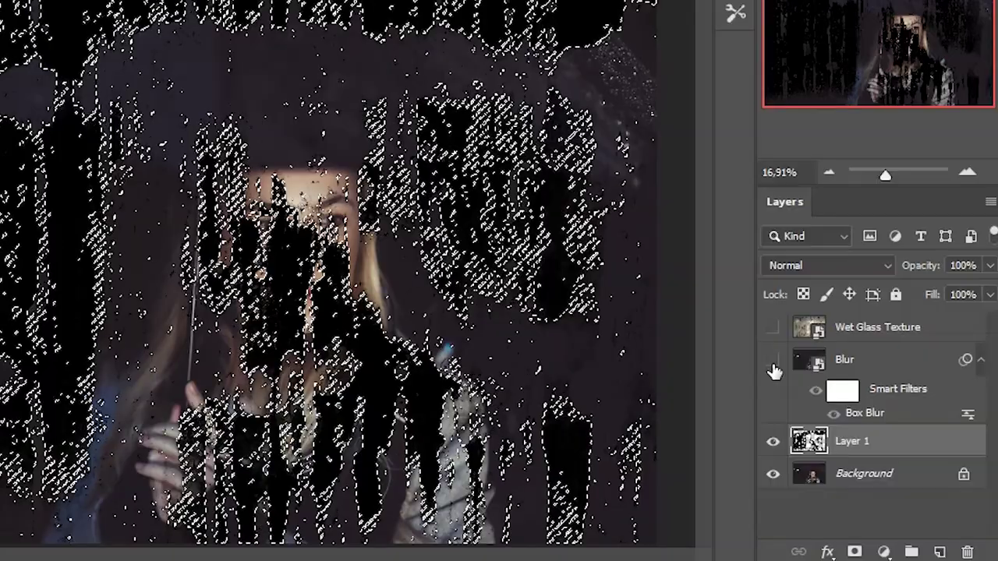
pyautogui.click(837, 488)
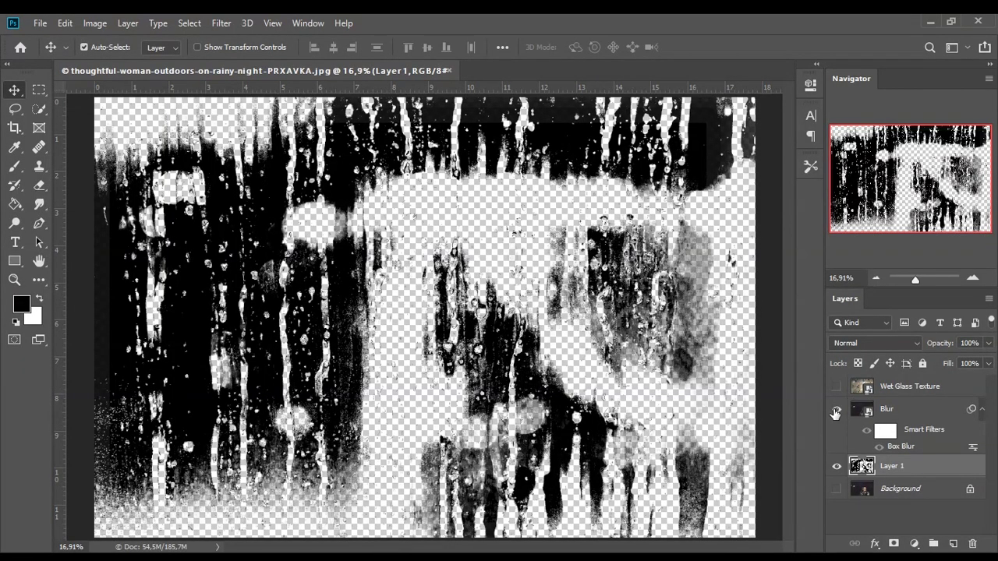
pyautogui.click(835, 411)
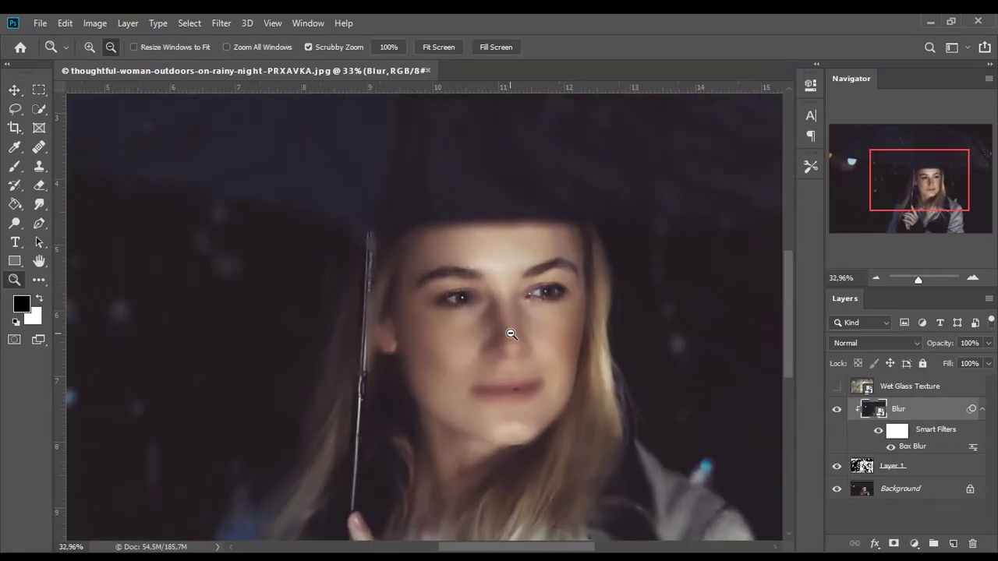
# Release the Blur layer's clipping and mask it with a selection loaded from Layer 1.
pyautogui.moveTo(508, 330); pyautogui.dragTo(508, 330)
pyautogui.moveTo(529, 253); pyautogui.dragTo(396, 195)
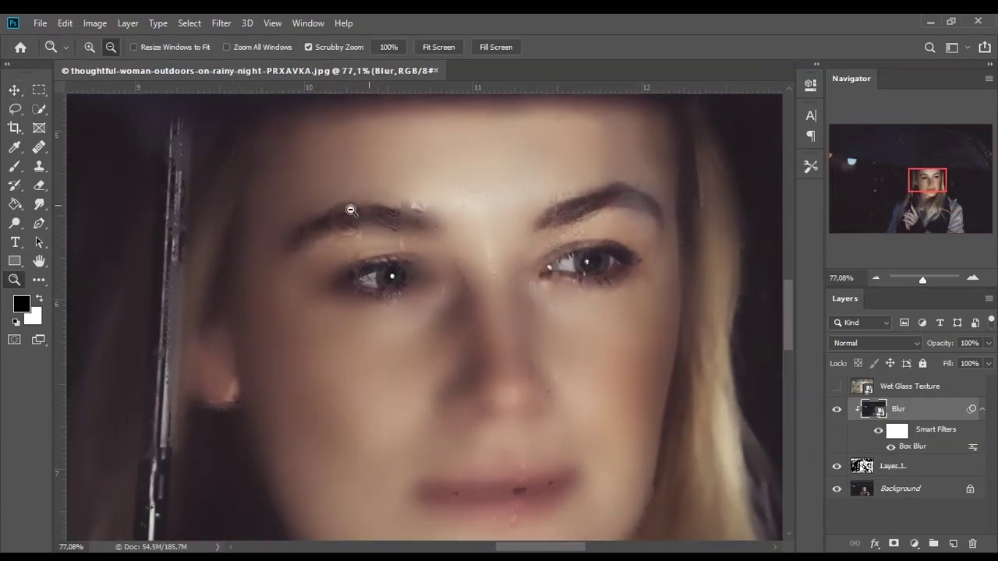
pyautogui.moveTo(506, 387); pyautogui.dragTo(446, 435)
pyautogui.hotkey('ctrl', '0')
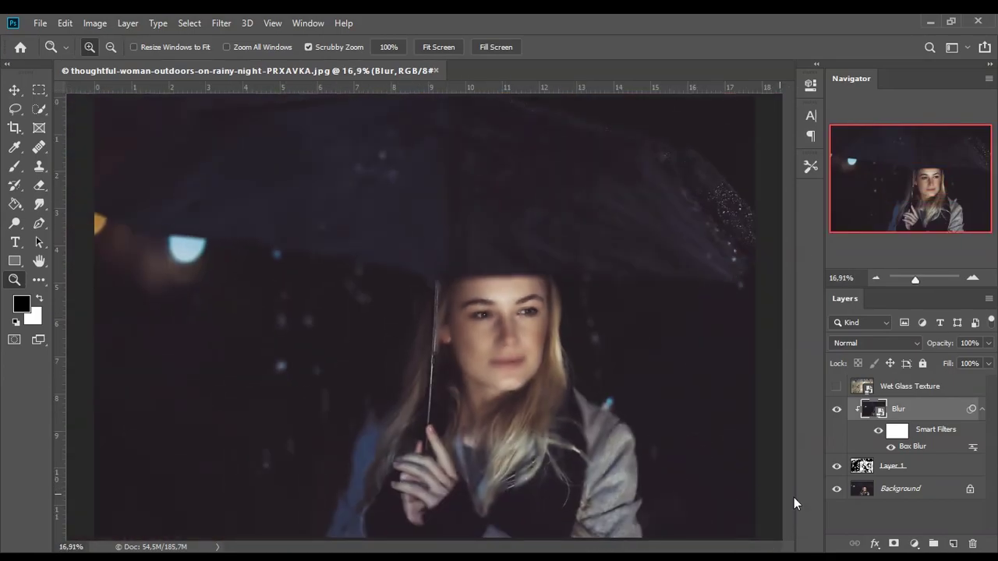
pyautogui.keyDown('ctrl'); pyautogui.click(862, 466); pyautogui.keyUp('ctrl')
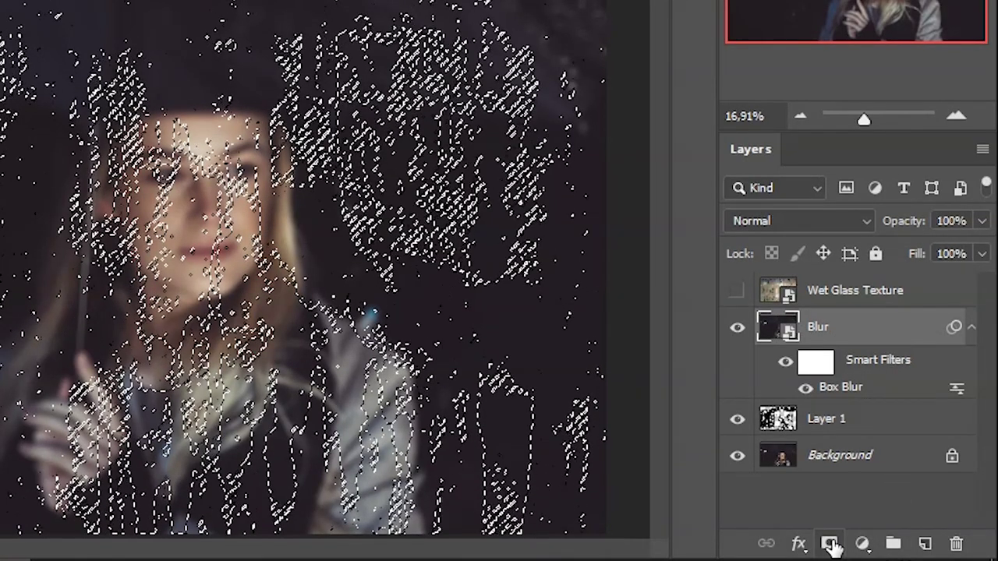
pyautogui.click(829, 543)
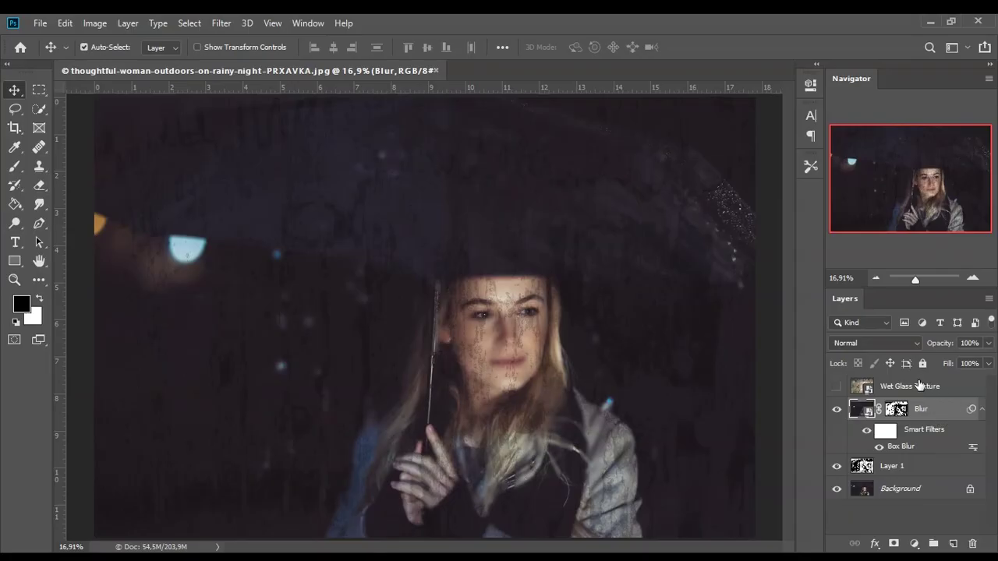
# Show the Wet Glass Texture layer, set its blend mode to Hard Light and lower its opacity to 77%.
pyautogui.click(917, 387)
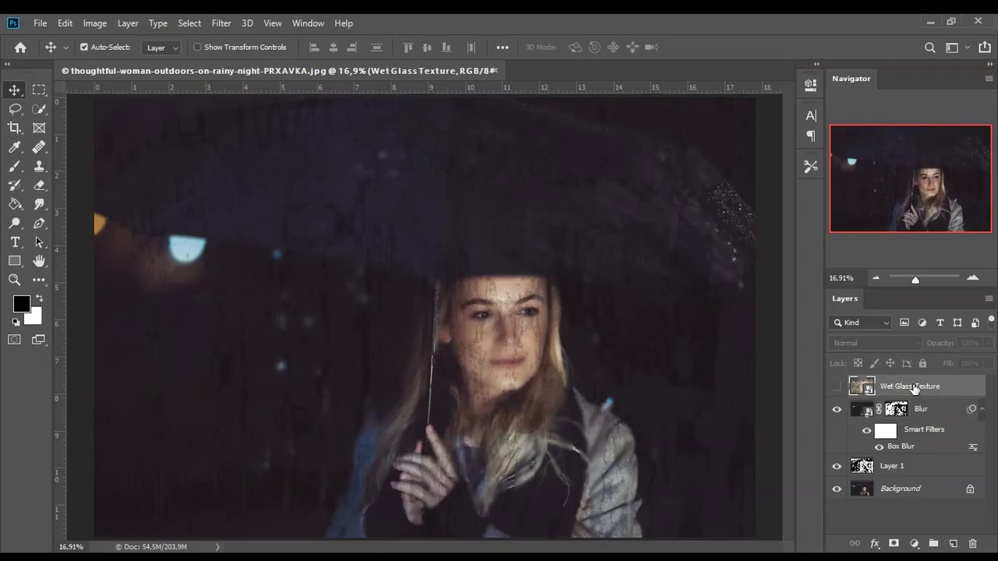
pyautogui.click(837, 389)
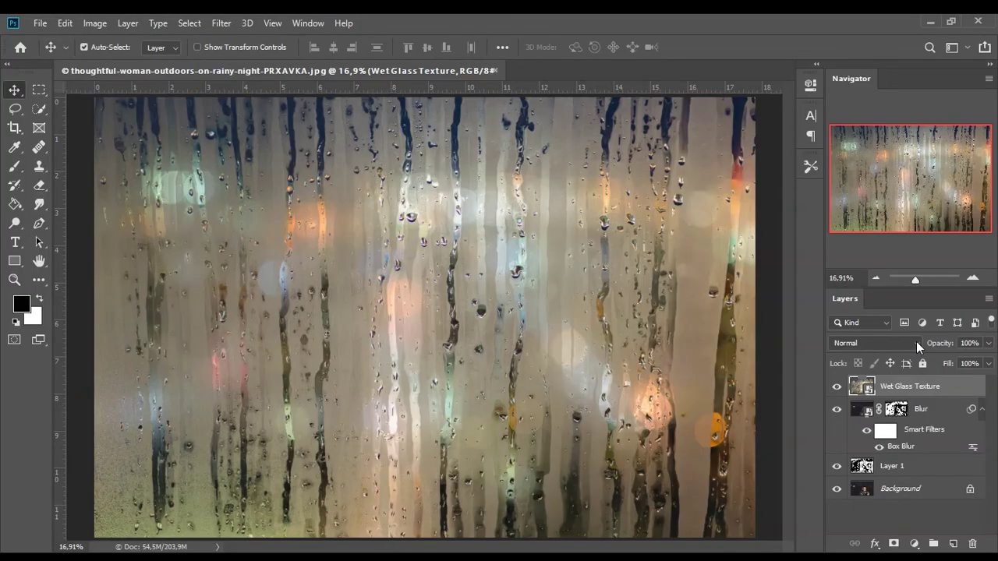
pyautogui.click(858, 379)
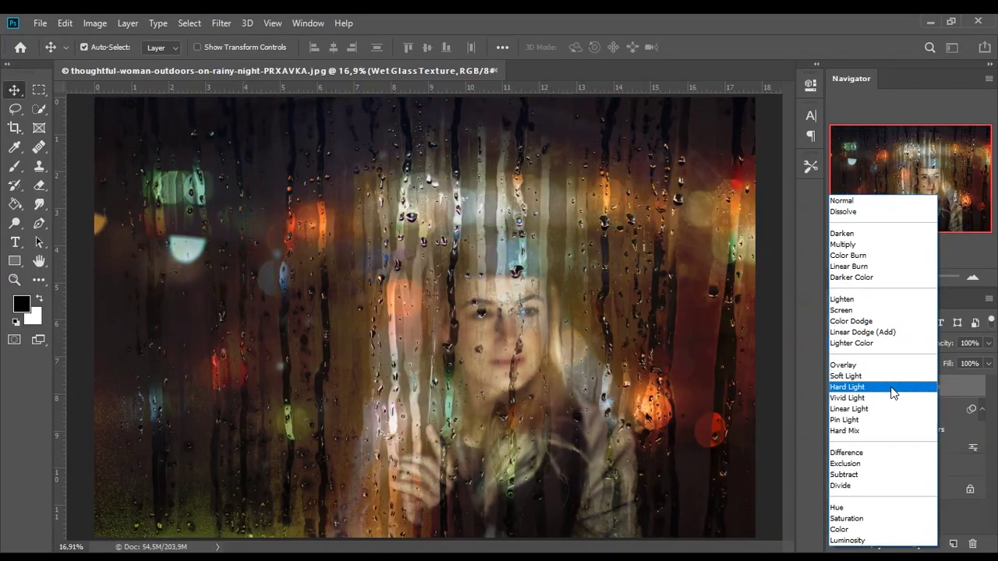
pyautogui.click(894, 387)
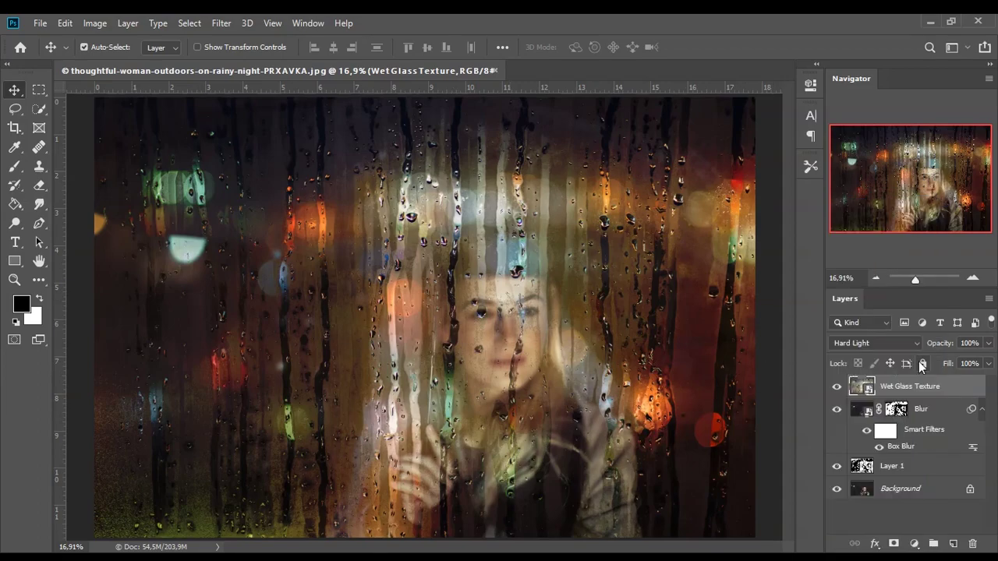
pyautogui.click(988, 344)
pyautogui.moveTo(987, 363)
pyautogui.mouseDown()
pyautogui.moveTo(956, 362)
pyautogui.moveTo(973, 364)
pyautogui.mouseUp()
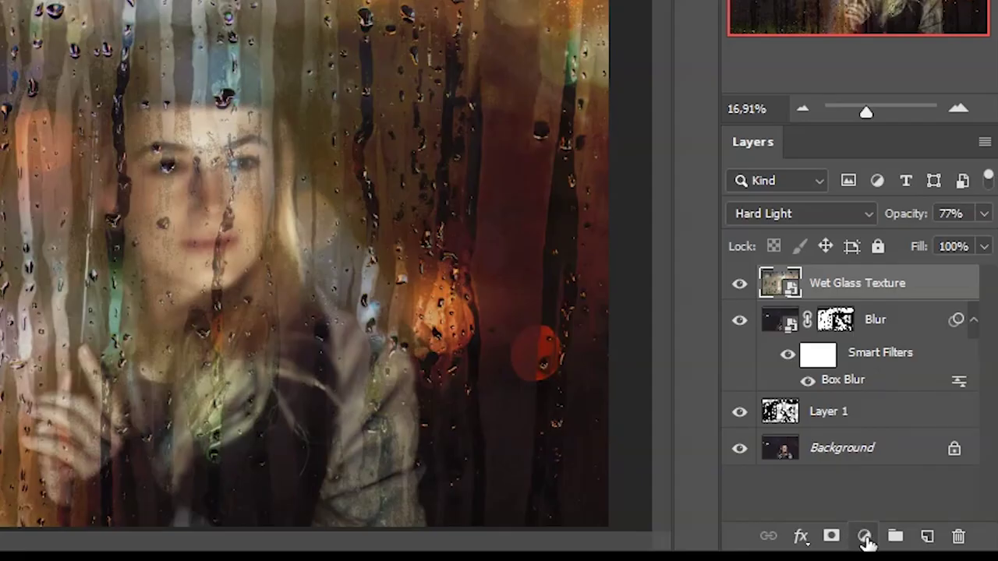
# Add a Hue/Saturation adjustment clipped to Wet Glass Texture with Hue +6, Saturation -24 and Lightness -8.
pyautogui.click(915, 544)
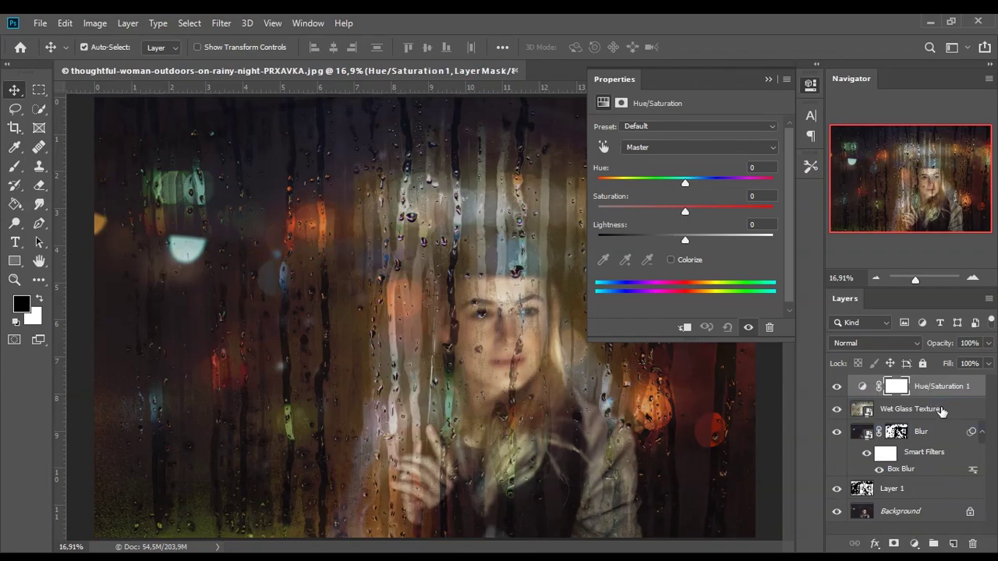
pyautogui.moveTo(684, 182); pyautogui.dragTo(691, 182)
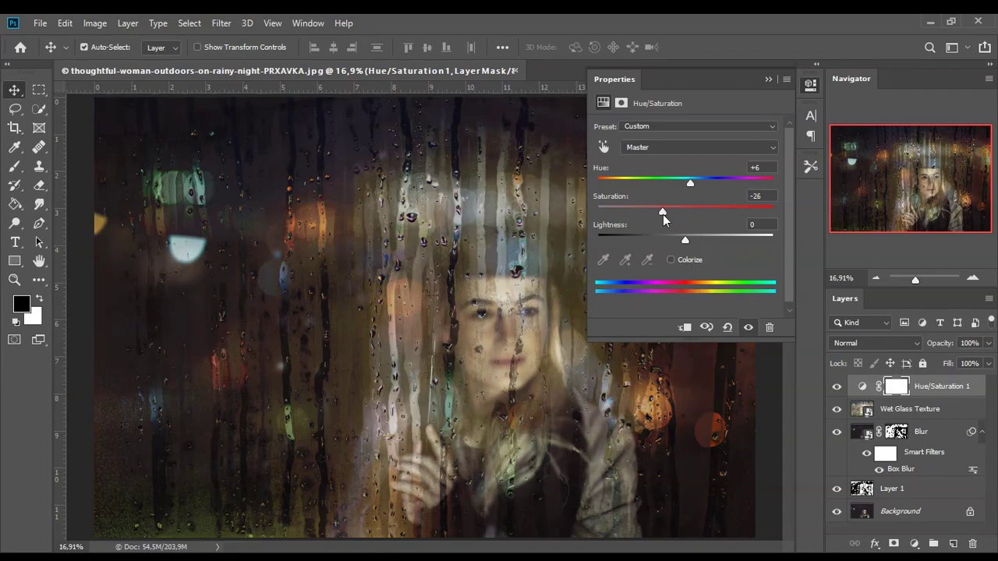
pyautogui.moveTo(685, 240)
pyautogui.mouseDown()
pyautogui.moveTo(661, 240)
pyautogui.moveTo(679, 242)
pyautogui.mouseUp()
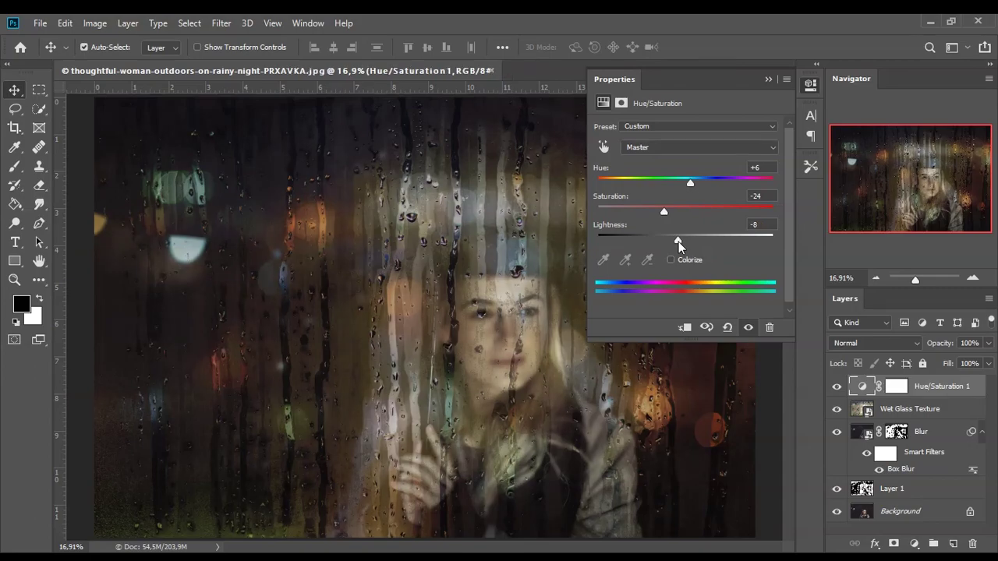
pyautogui.click(683, 328)
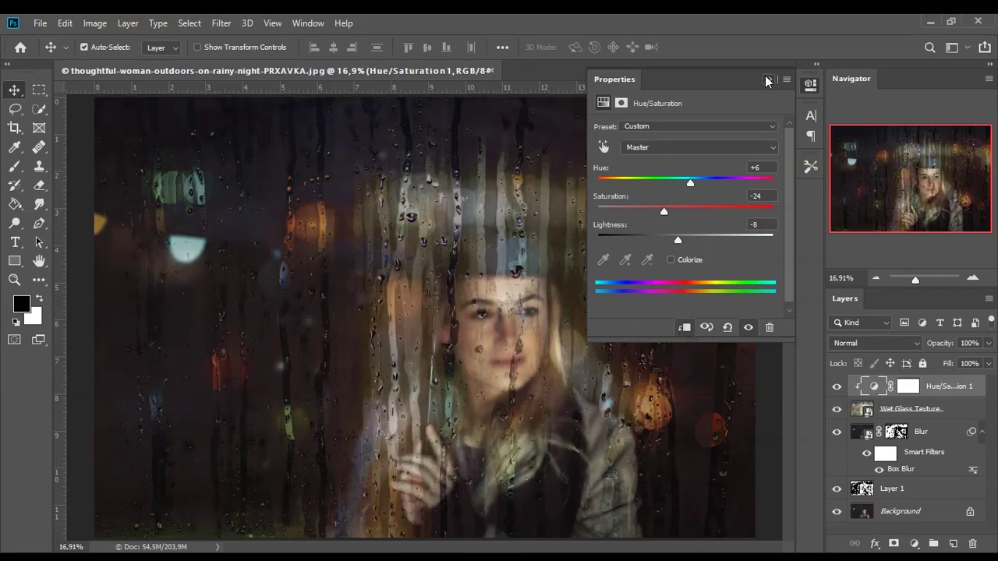
pyautogui.click(767, 81)
# Invert the Hue/Saturation mask and paint white on it across the photo with a large soft brush at 48% flow.
pyautogui.click(908, 387)
pyautogui.hotkey('ctrl', 'i')
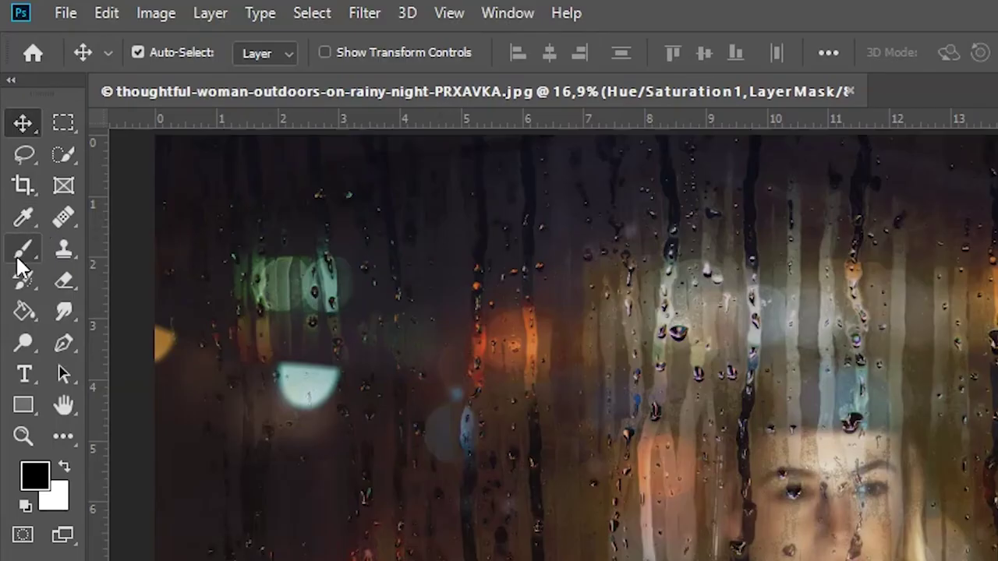
pyautogui.click(14, 168)
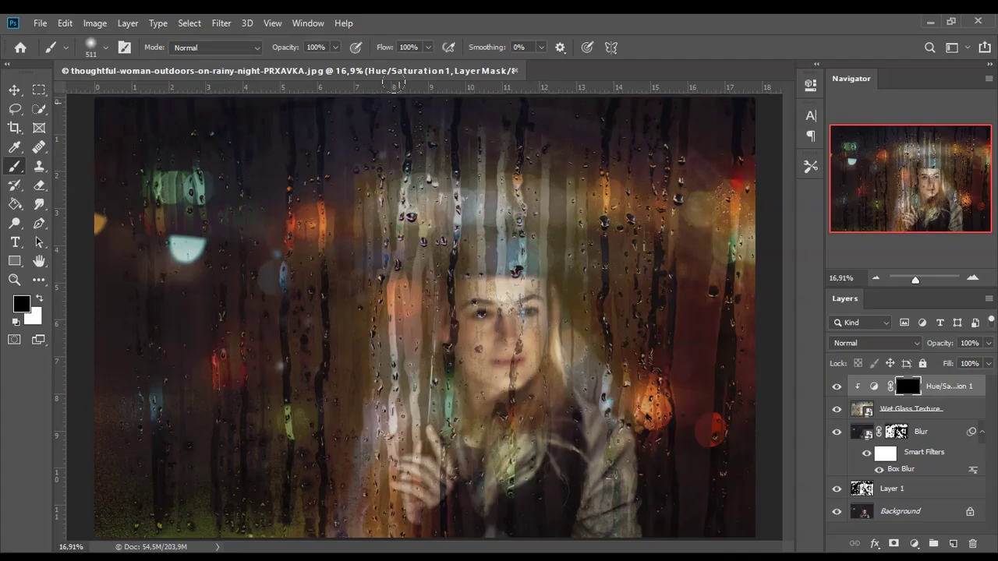
pyautogui.click(706, 52)
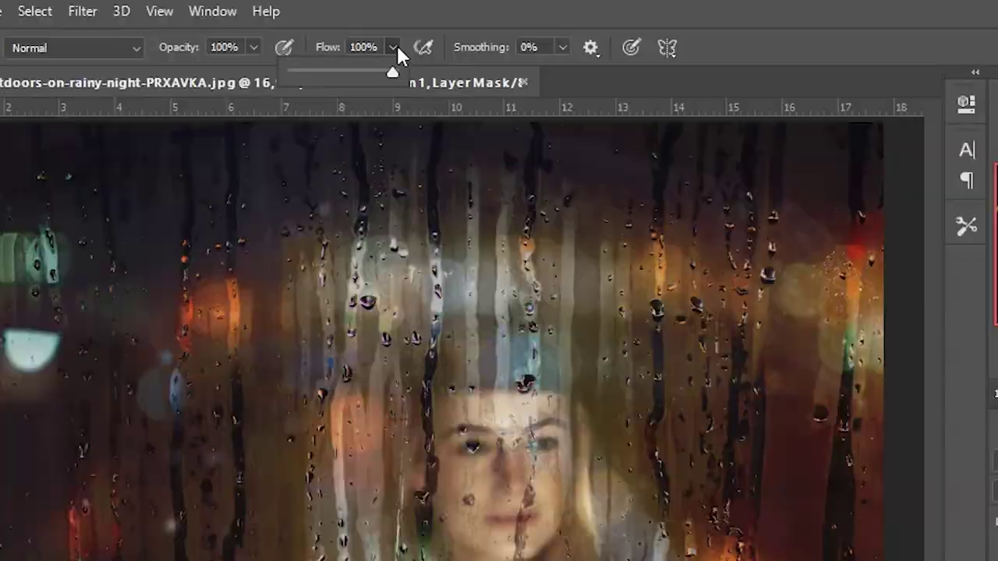
pyautogui.moveTo(375, 72); pyautogui.dragTo(342, 73)
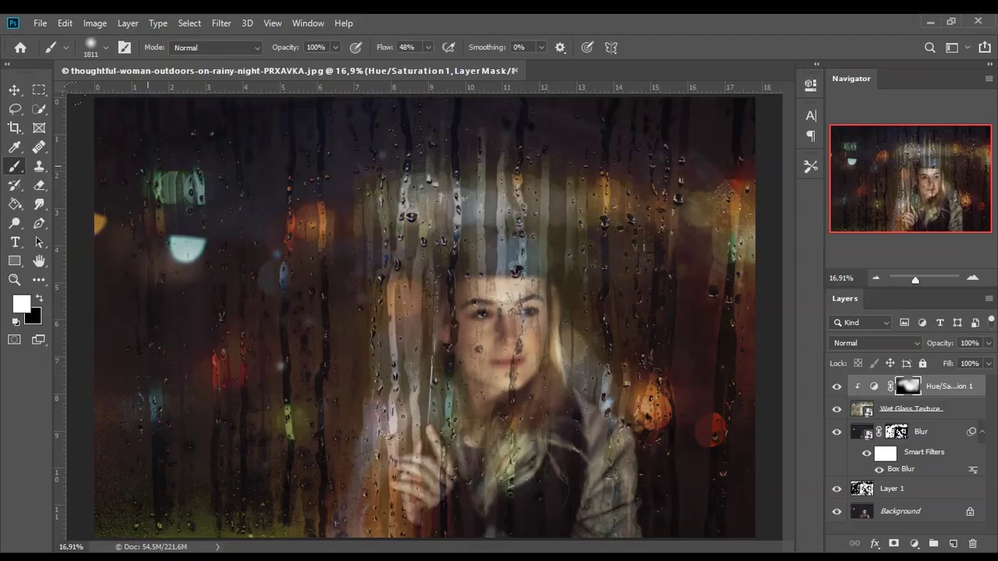
pyautogui.moveTo(160, 394); pyautogui.dragTo(224, 447)
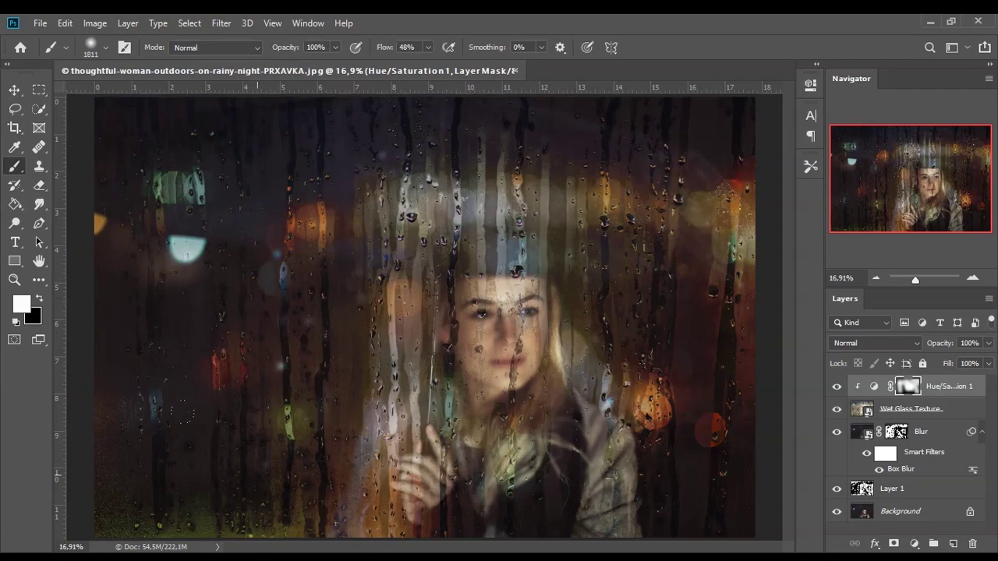
pyautogui.press('v')
# Add a Curves adjustment clipped to the texture, pulling the RGB white point inward to brighten the highlights.
pyautogui.click(914, 544)
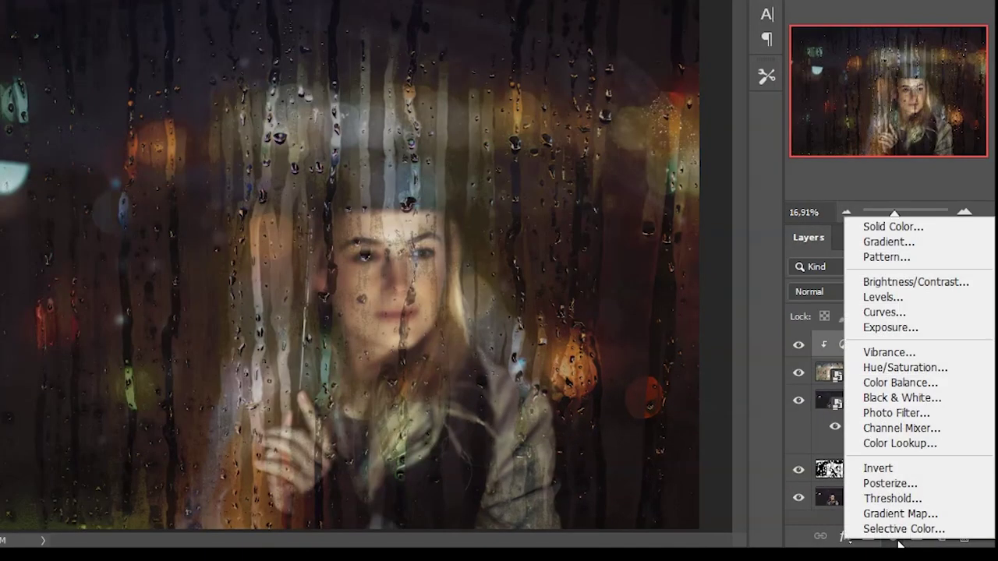
pyautogui.click(889, 312)
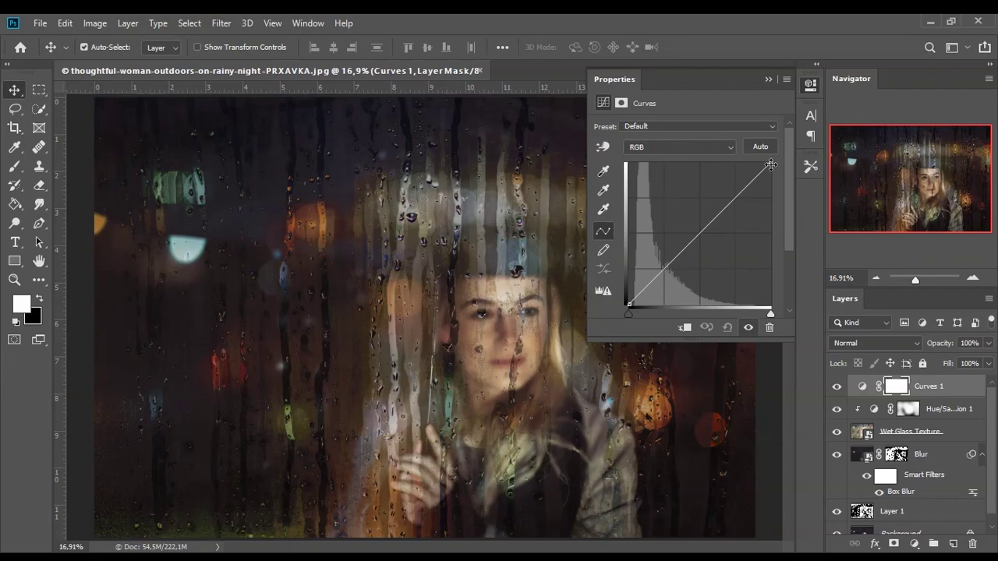
pyautogui.moveTo(770, 165); pyautogui.dragTo(750, 164)
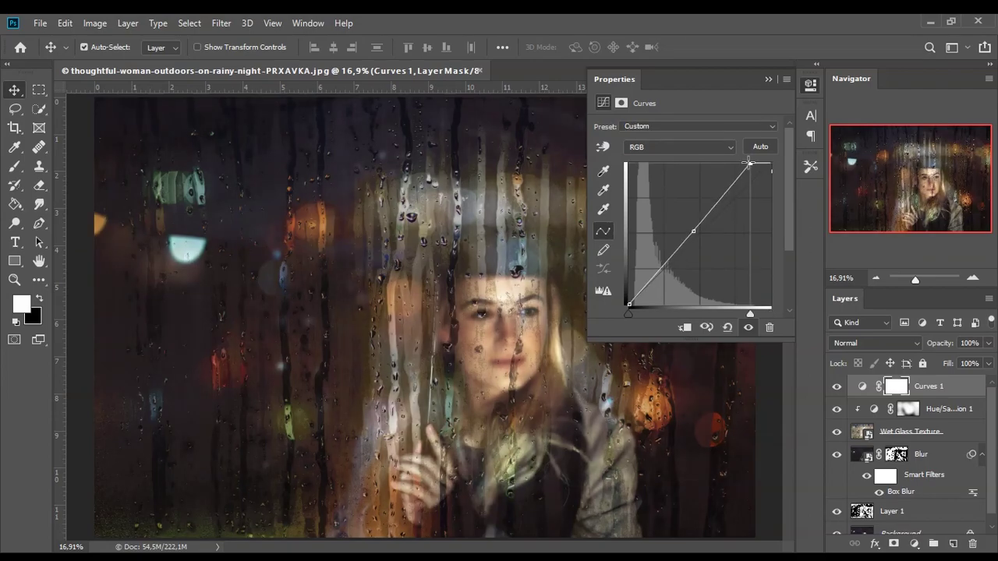
pyautogui.click(751, 162)
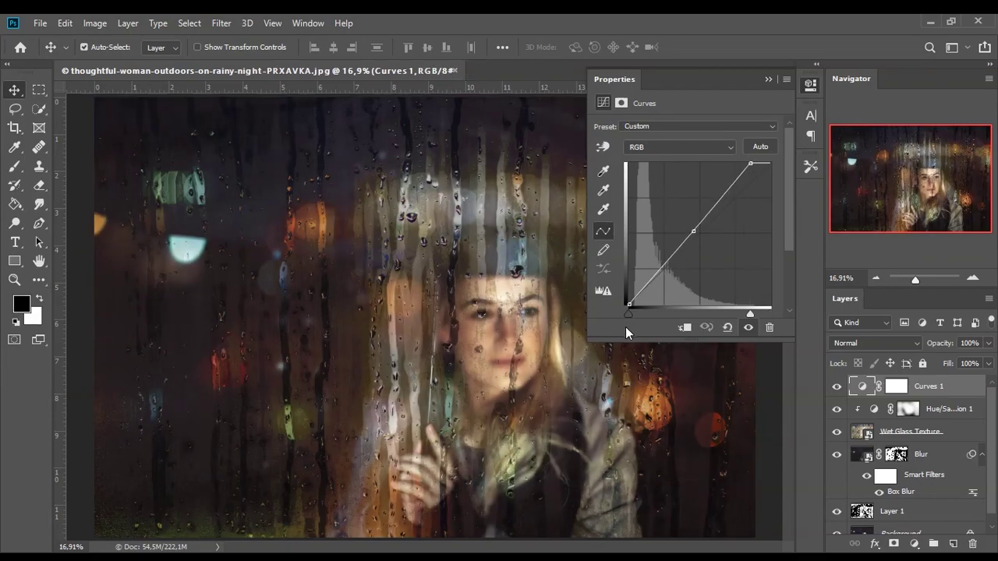
pyautogui.click(684, 329)
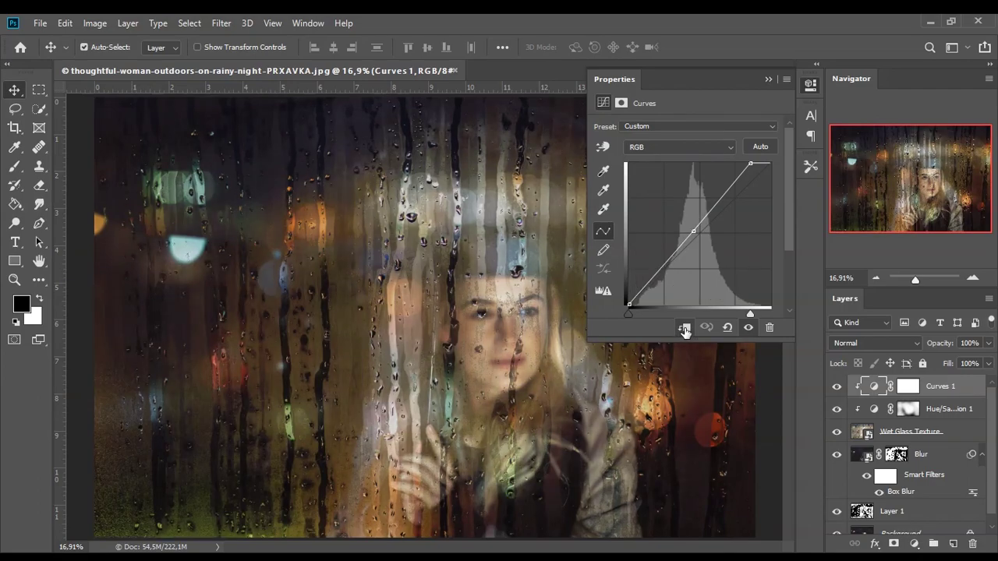
pyautogui.click(767, 80)
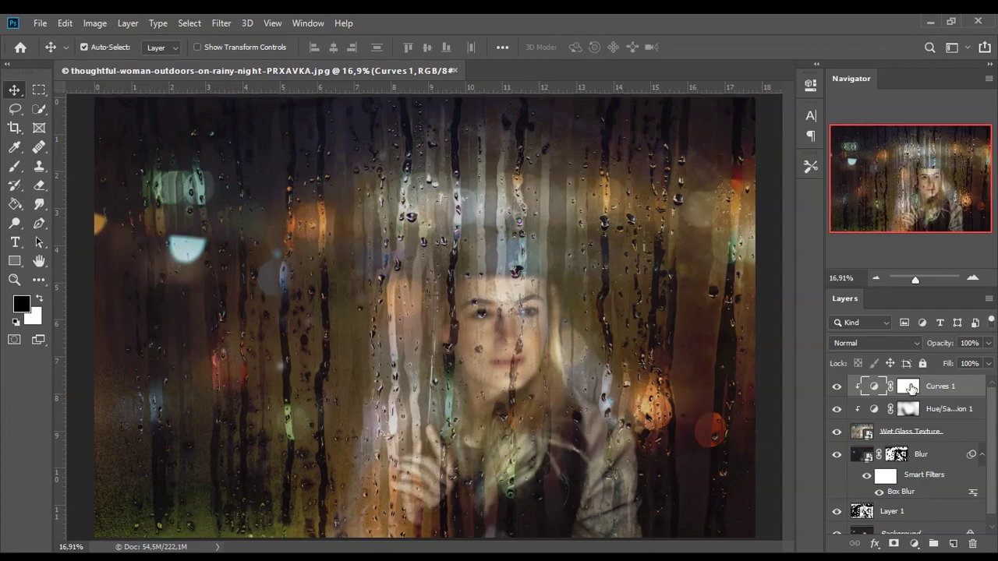
# Invert the Curves mask and paint white over the background on both sides of the woman with the large soft brush at 48% flow.
pyautogui.click(909, 387)
pyautogui.hotkey('ctrl', 'i')
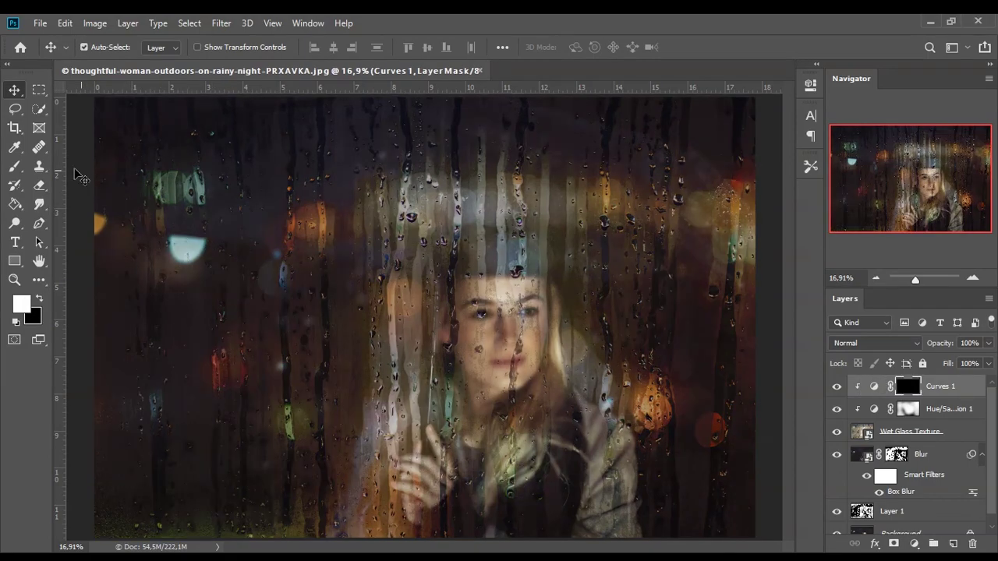
pyautogui.click(14, 166)
pyautogui.click(82, 167)
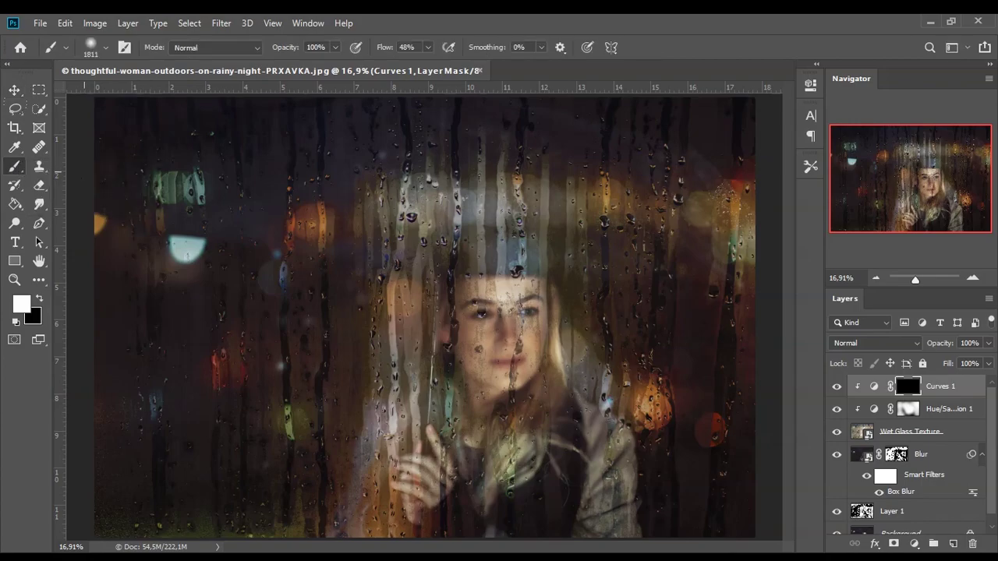
pyautogui.click(175, 201)
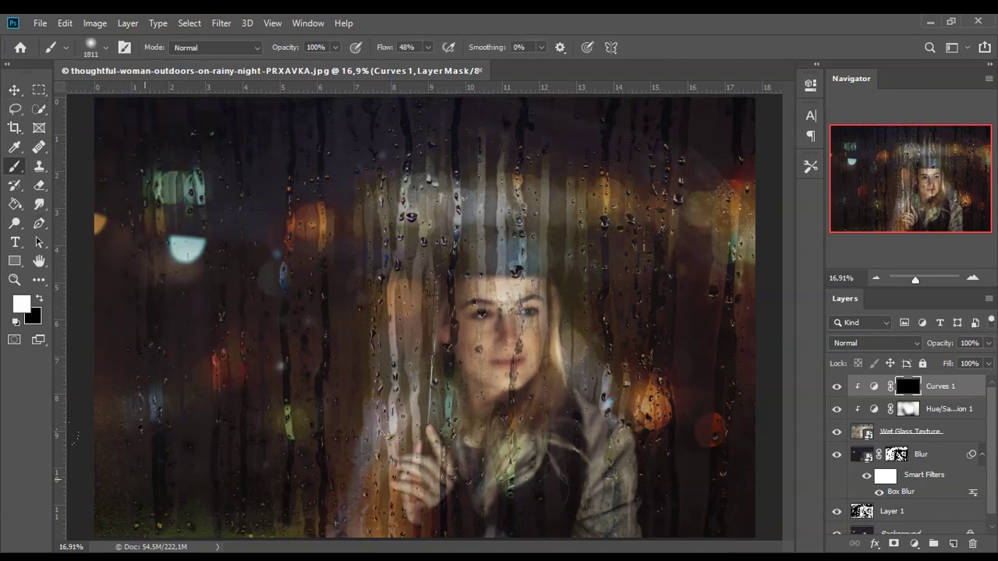
pyautogui.moveTo(408, 171); pyautogui.dragTo(398, 499)
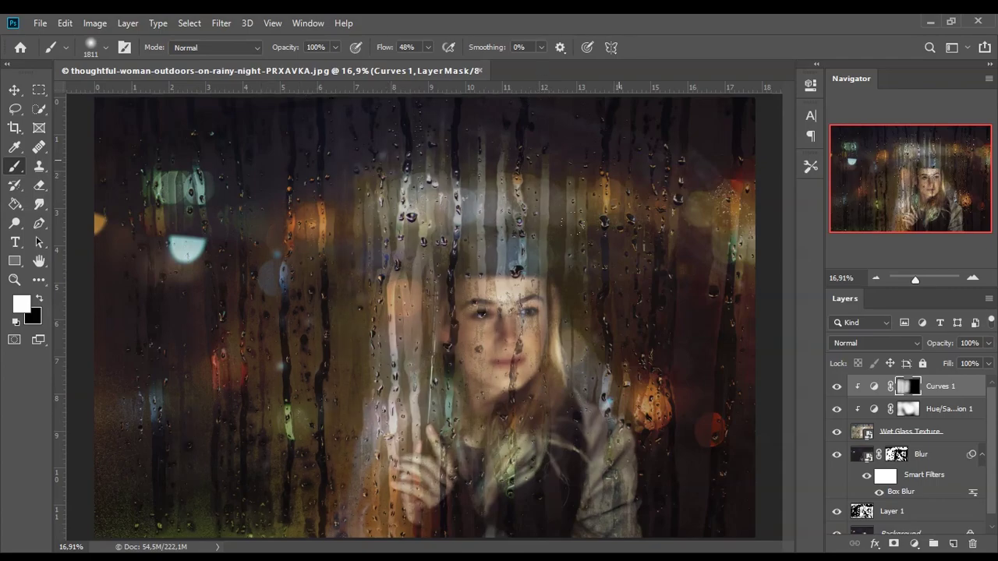
pyautogui.moveTo(628, 249); pyautogui.dragTo(629, 335)
pyautogui.moveTo(723, 179); pyautogui.dragTo(738, 382)
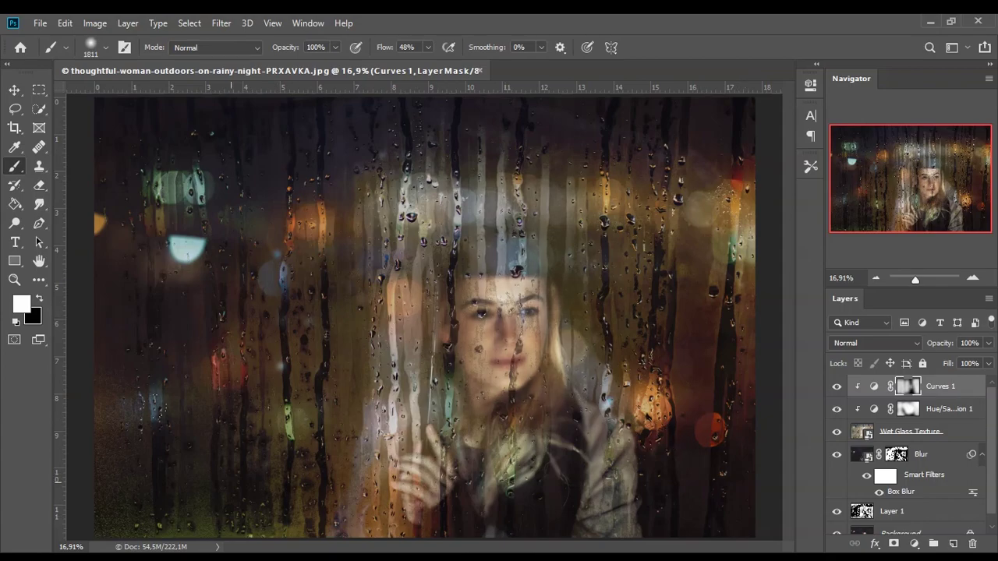
pyautogui.press('v')
# Duplicate the Background layer and move the copy directly above the Blur layer.
pyautogui.moveTo(993, 411); pyautogui.dragTo(994, 433)
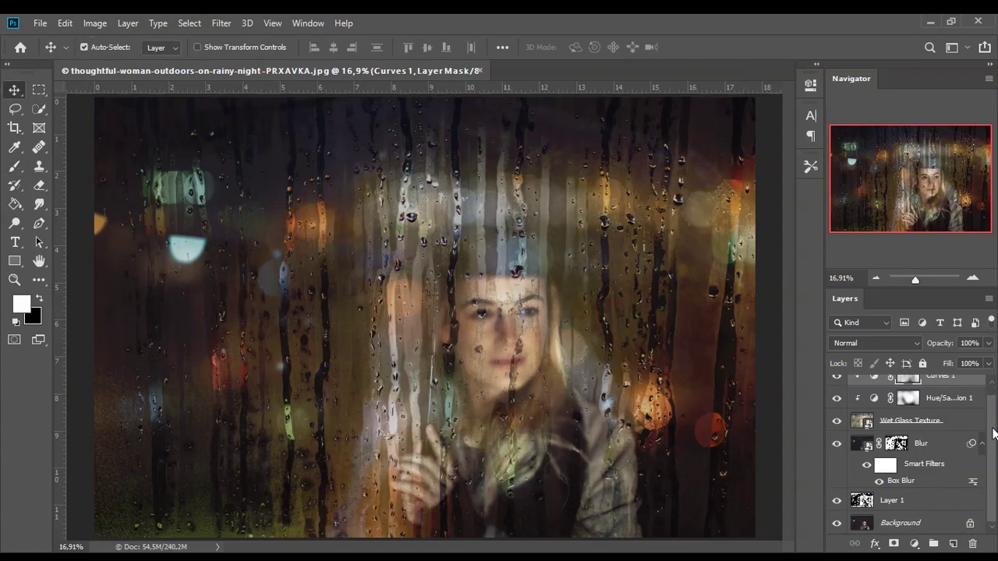
pyautogui.click(903, 527)
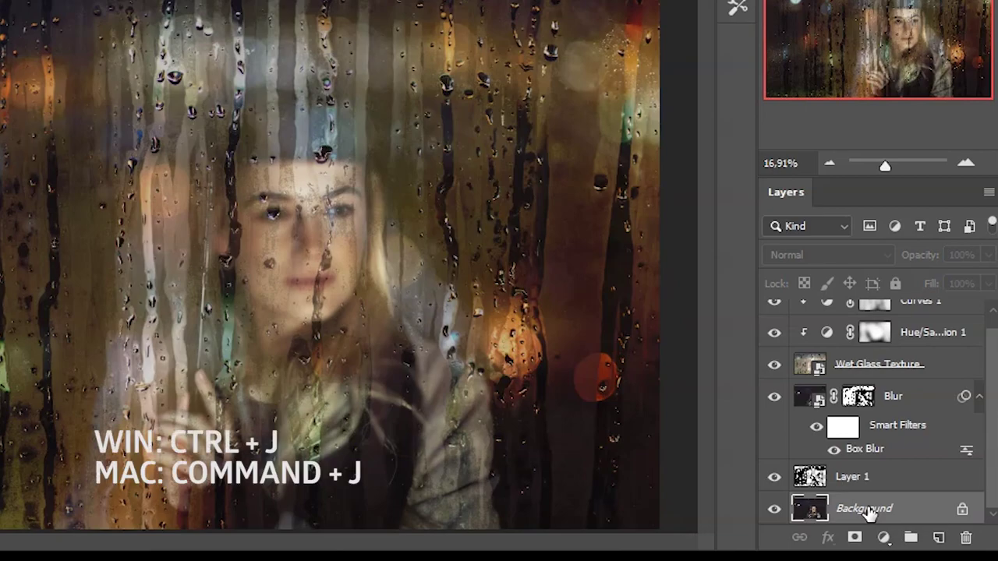
pyautogui.hotkey('ctrl', 'j')
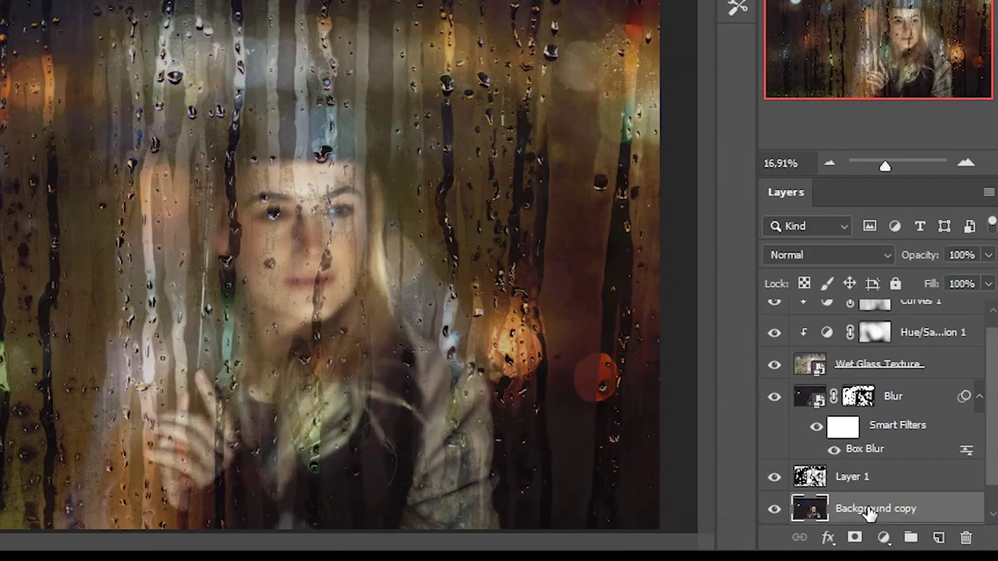
pyautogui.scroll(-1, 990, 450)
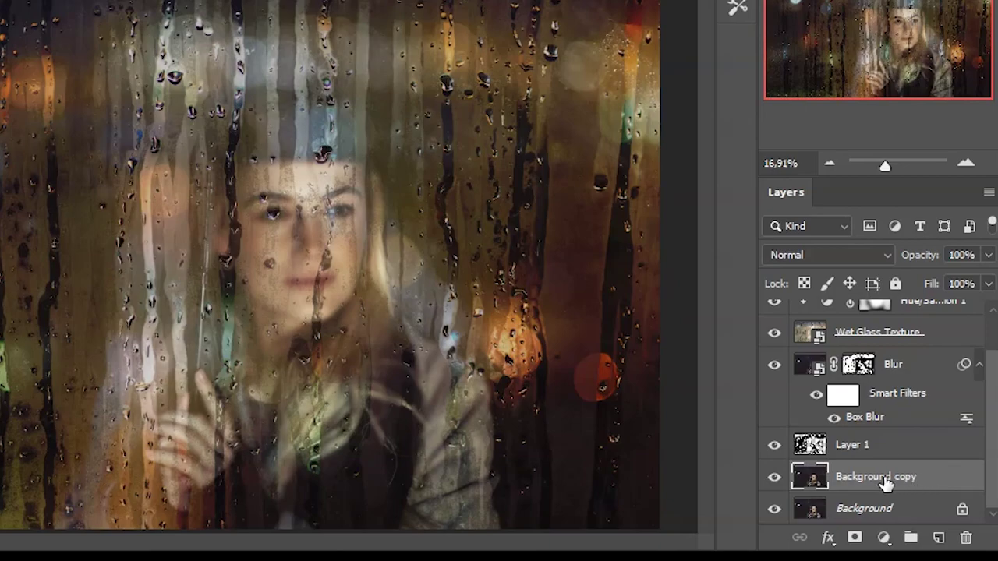
pyautogui.moveTo(887, 484); pyautogui.dragTo(872, 359)
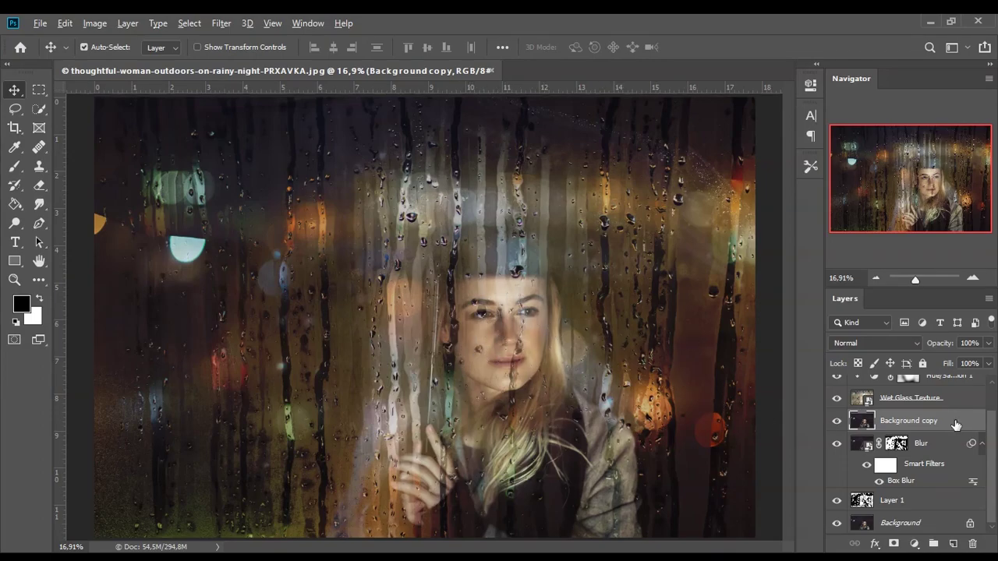
# Add a black mask to the Background copy layer and paint white over the woman with a large soft brush at 5% flow.
pyautogui.keyDown('alt'); pyautogui.click(894, 544); pyautogui.keyUp('alt')
pyautogui.press('x')
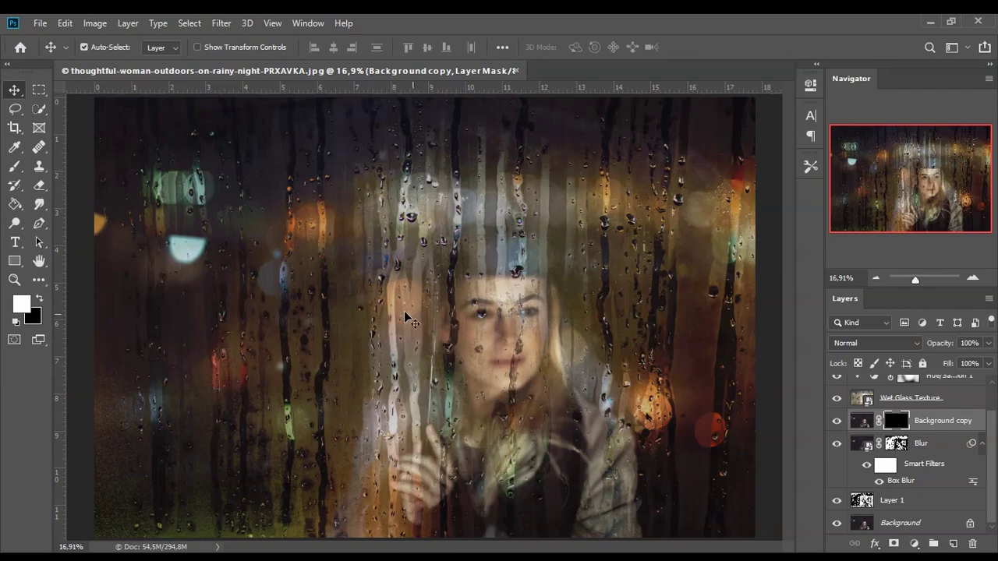
pyautogui.click(15, 166)
pyautogui.click(69, 171)
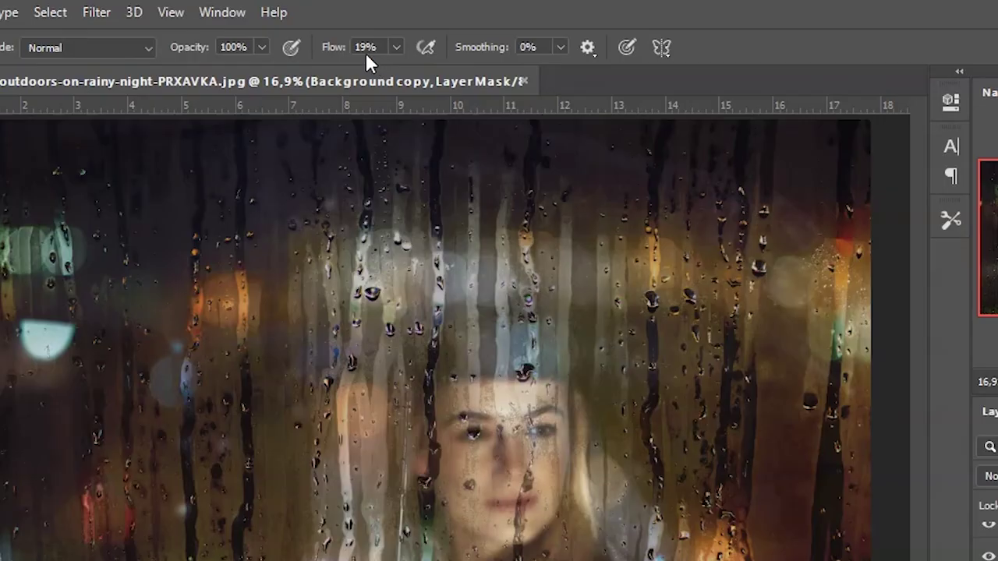
pyautogui.click(365, 47)
pyautogui.write('5')
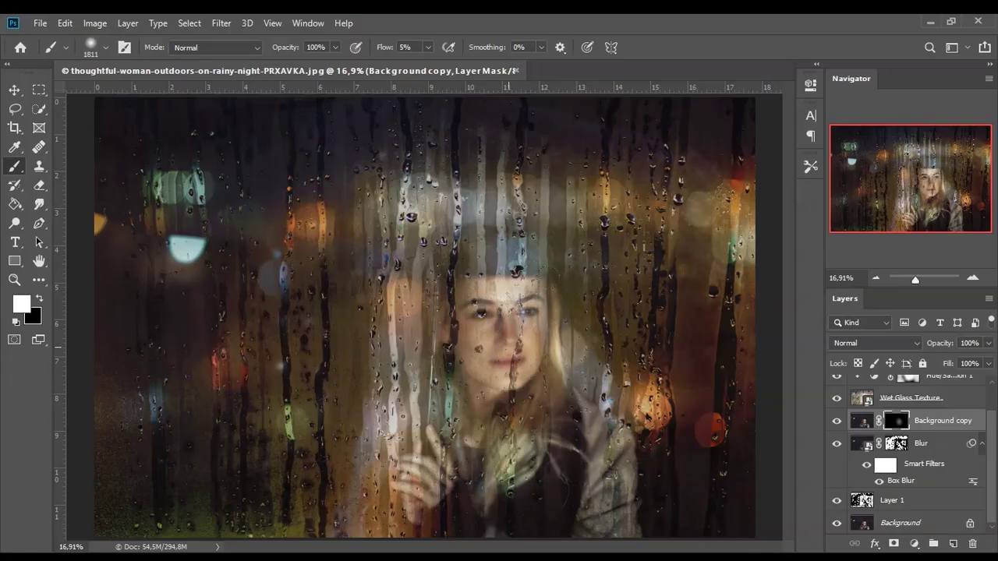
# Reduce the soft brush size and paint white over the woman's face on the Background copy mask.
pyautogui.rightClick(684, 497)
pyautogui.moveTo(663, 346); pyautogui.dragTo(653, 345)
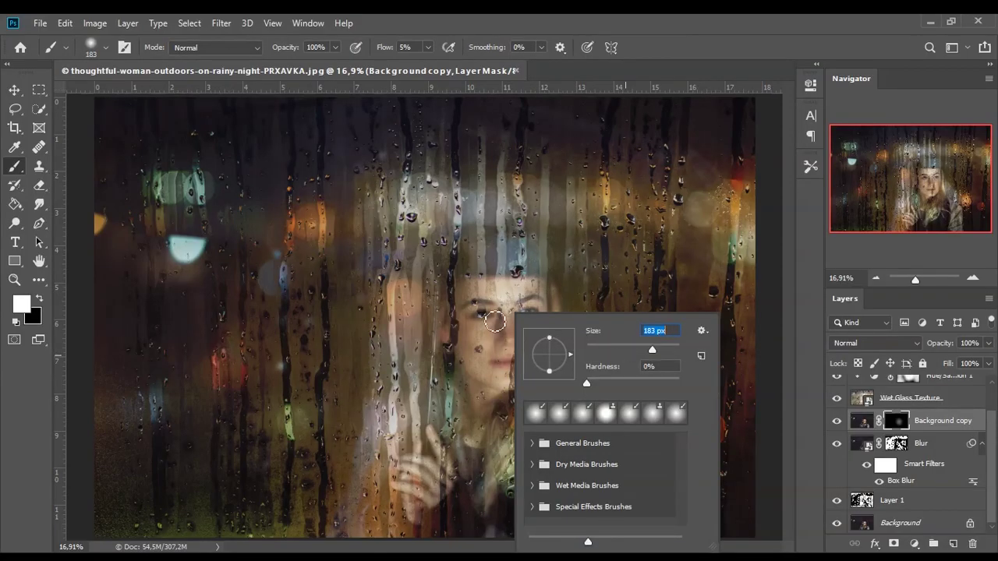
pyautogui.click(659, 349)
pyautogui.press('Return')
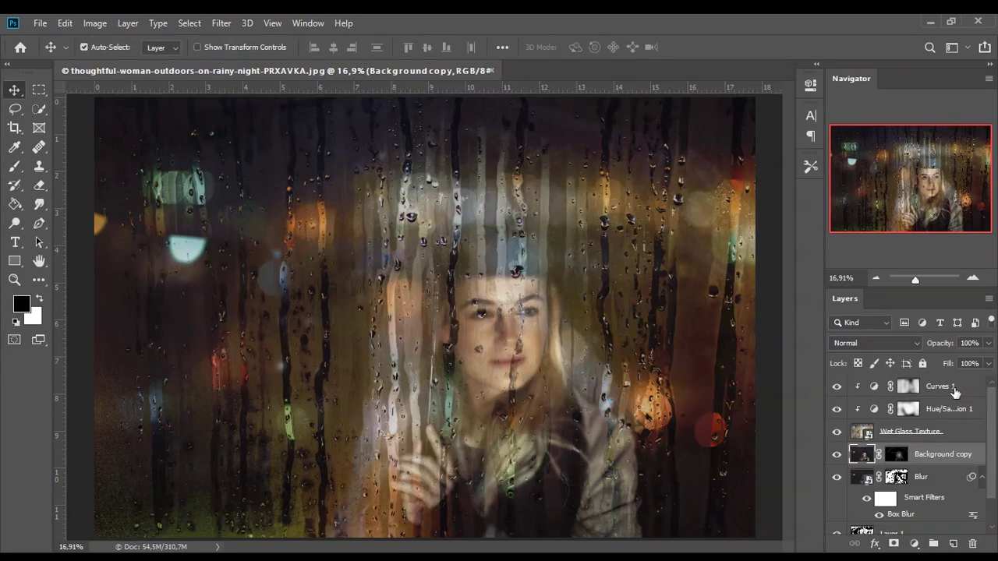
# Add a Color Lookup adjustment above the Curves layer using the 3D LUT Kodak 5205 Fuji 3510 (by Adobe).cube.
pyautogui.click(947, 390)
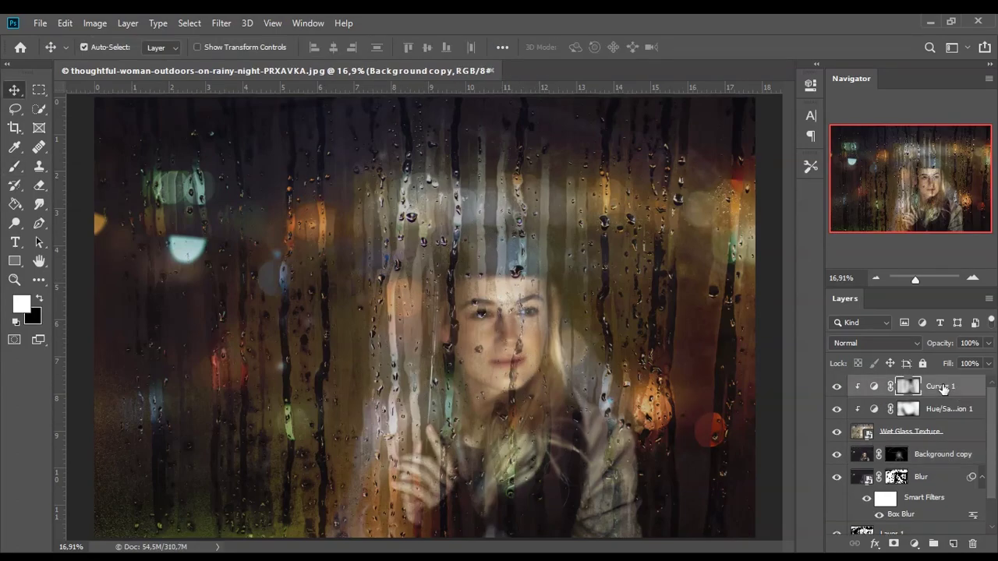
pyautogui.click(915, 543)
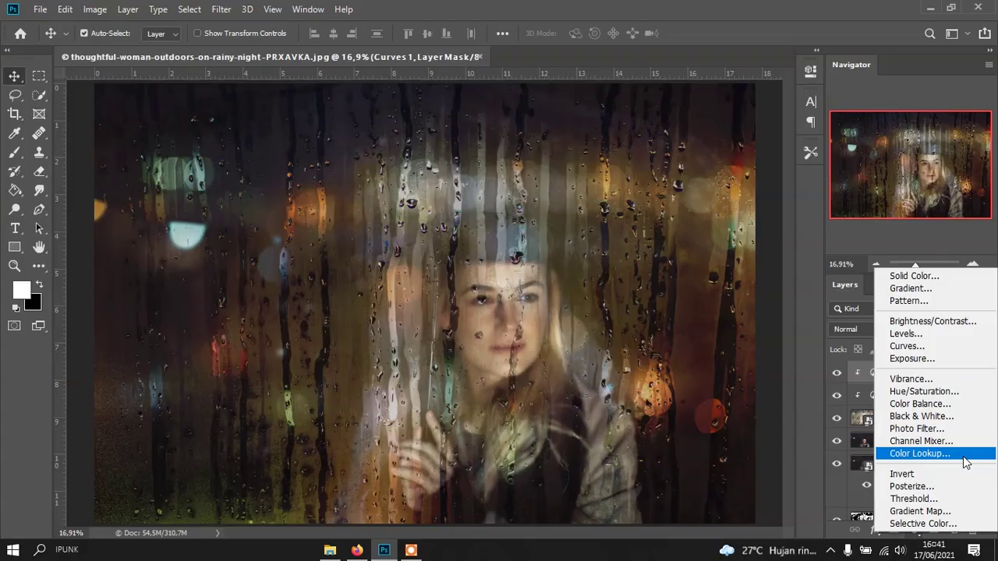
pyautogui.click(953, 435)
pyautogui.click(748, 117)
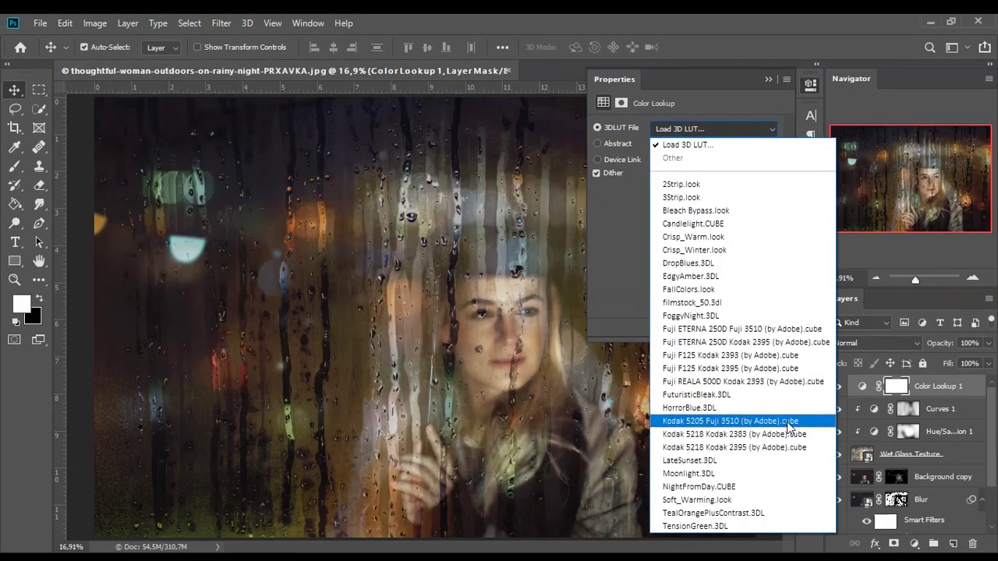
pyautogui.click(811, 424)
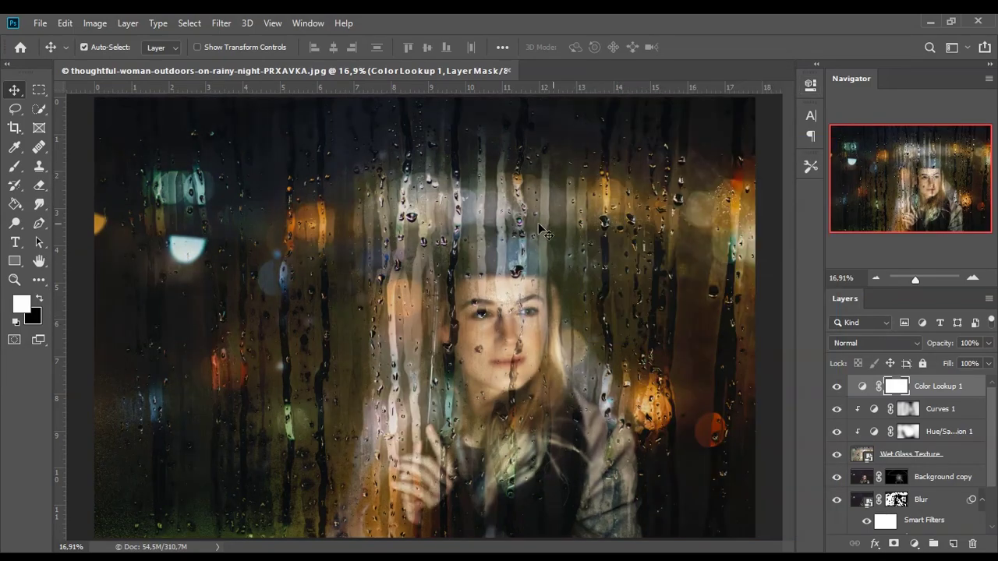